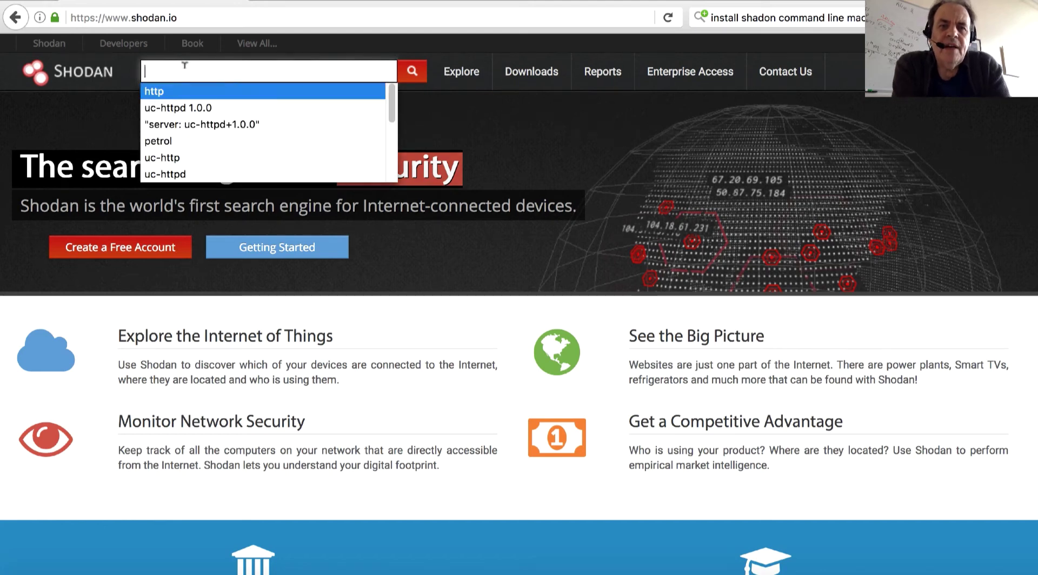
Search Shodan for uc-httpd 1.0.0 and scroll through the 843,298 results and back up
{"action": "type", "text": "uc-"}
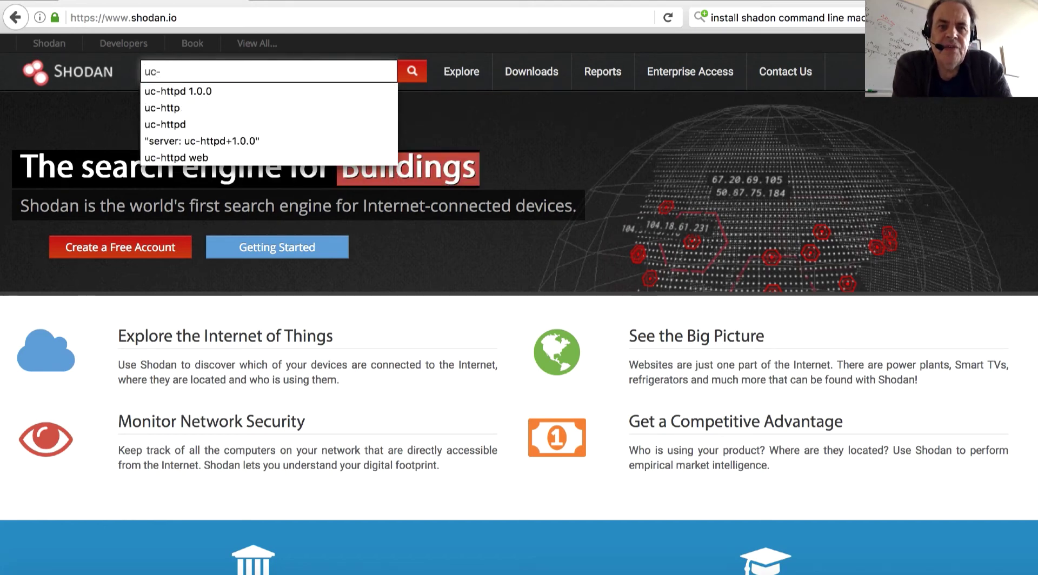
{"action": "type", "text": "httpd "}
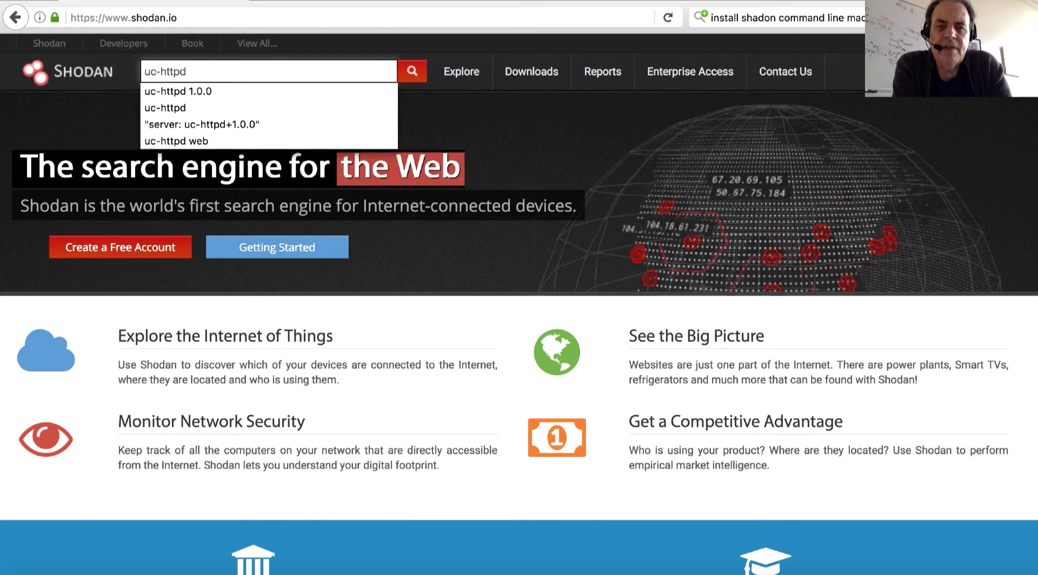
{"action": "type", "text": "1.0."}
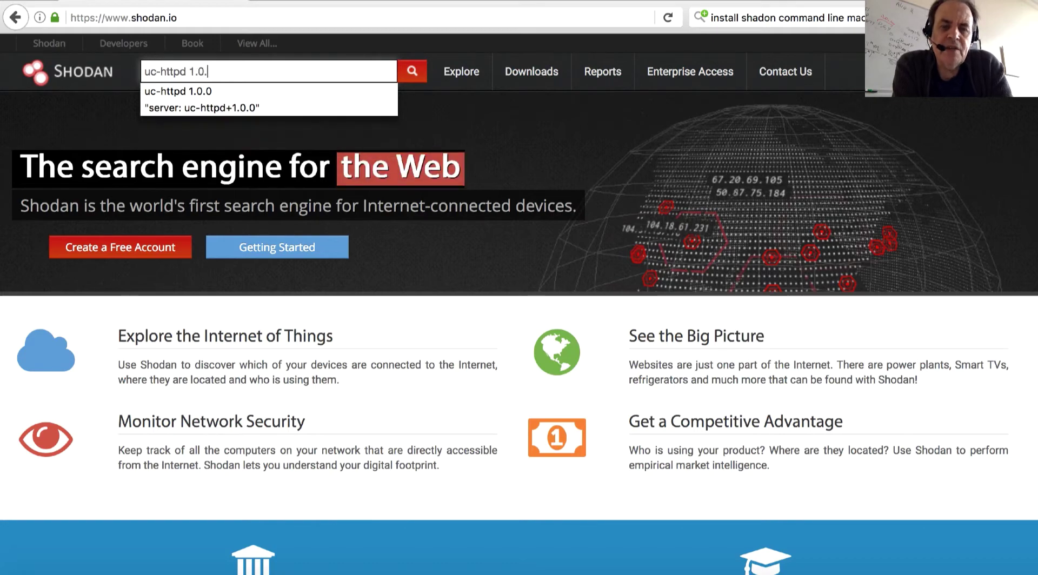
{"action": "type", "text": "0"}
{"action": "key", "text": "Return"}
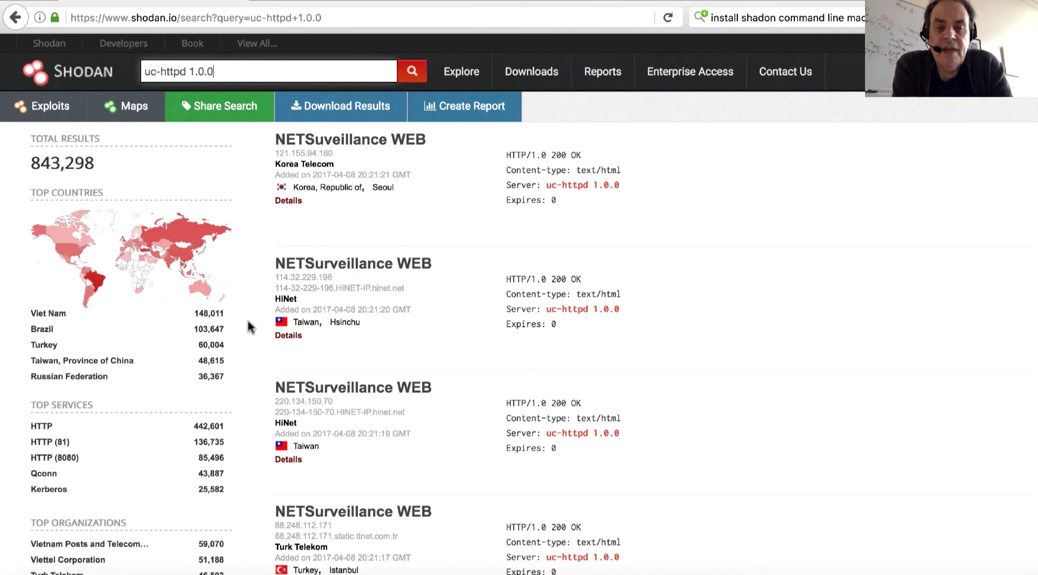
{"action": "scroll", "coordinate": [248, 320], "scroll_direction": "down", "scroll_amount": 3}
{"action": "scroll", "coordinate": [249, 324], "scroll_direction": "down", "scroll_amount": 2}
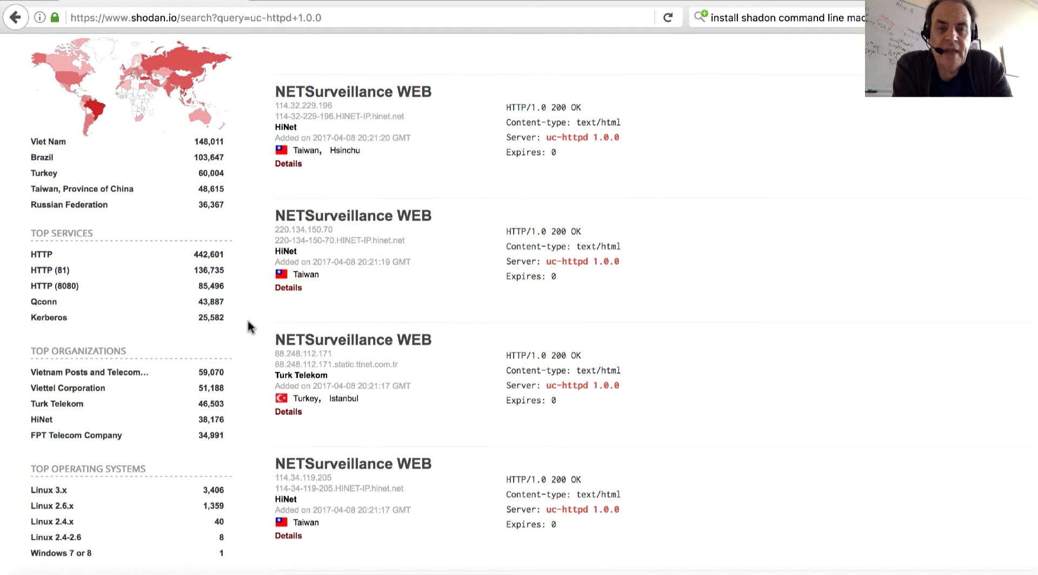
{"action": "scroll", "coordinate": [249, 325], "scroll_direction": "down", "scroll_amount": 2}
{"action": "scroll", "coordinate": [248, 320], "scroll_direction": "down", "scroll_amount": 2}
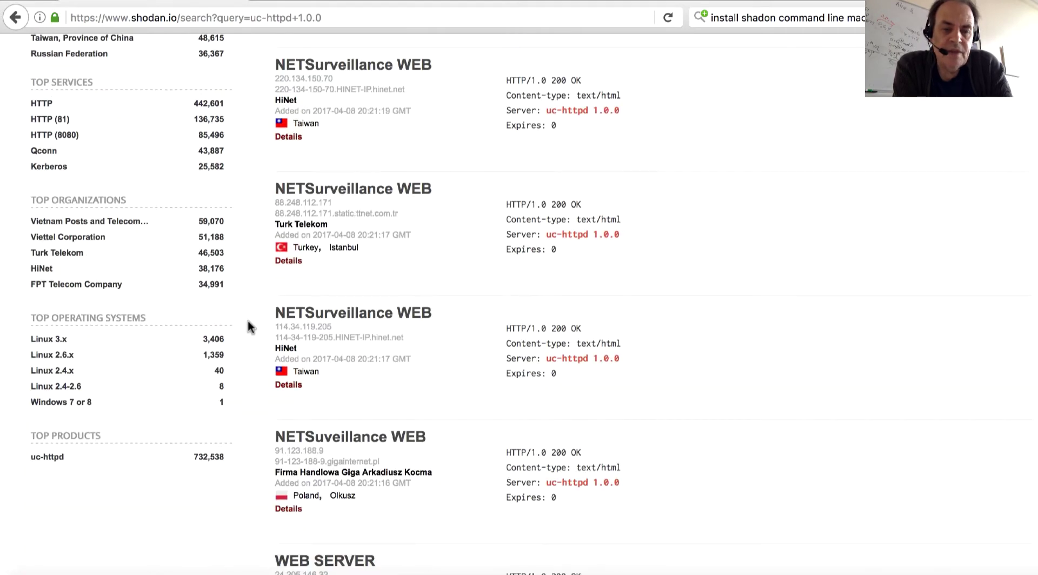
{"action": "scroll", "coordinate": [247, 320], "scroll_direction": "down", "scroll_amount": 1}
{"action": "scroll", "coordinate": [248, 327], "scroll_direction": "up", "scroll_amount": 1}
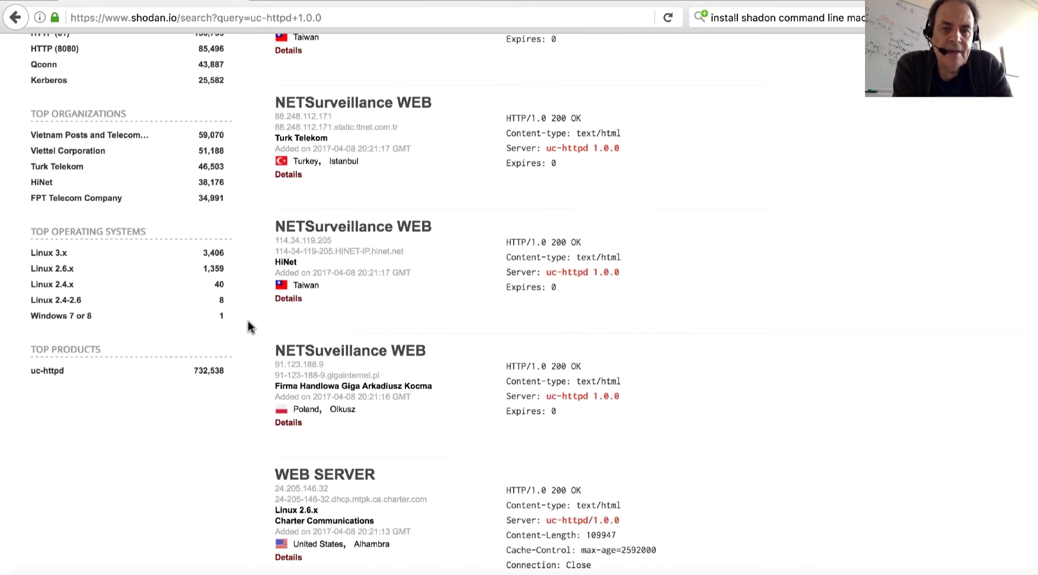
{"action": "scroll", "coordinate": [247, 327], "scroll_direction": "up", "scroll_amount": 2}
{"action": "scroll", "coordinate": [248, 327], "scroll_direction": "up", "scroll_amount": 1}
{"action": "scroll", "coordinate": [247, 327], "scroll_direction": "up", "scroll_amount": 1}
{"action": "scroll", "coordinate": [248, 321], "scroll_direction": "up", "scroll_amount": 2}
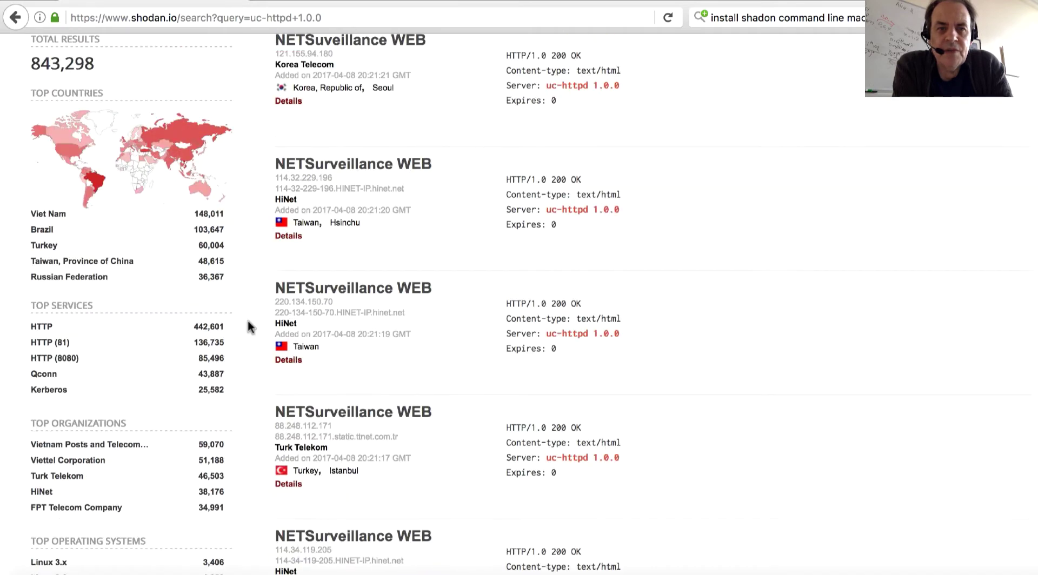
{"action": "scroll", "coordinate": [249, 321], "scroll_direction": "up", "scroll_amount": 2}
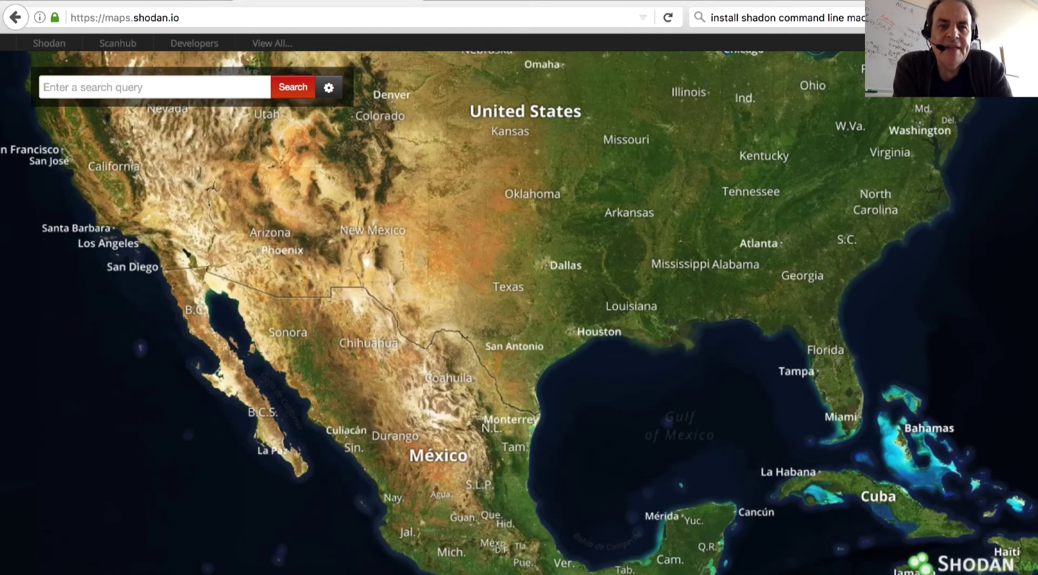
Search Shodan Maps for uc-httpd 1.0.0, plotting about 843,338 results
{"action": "type", "text": "uc-httpd 1.0.0"}
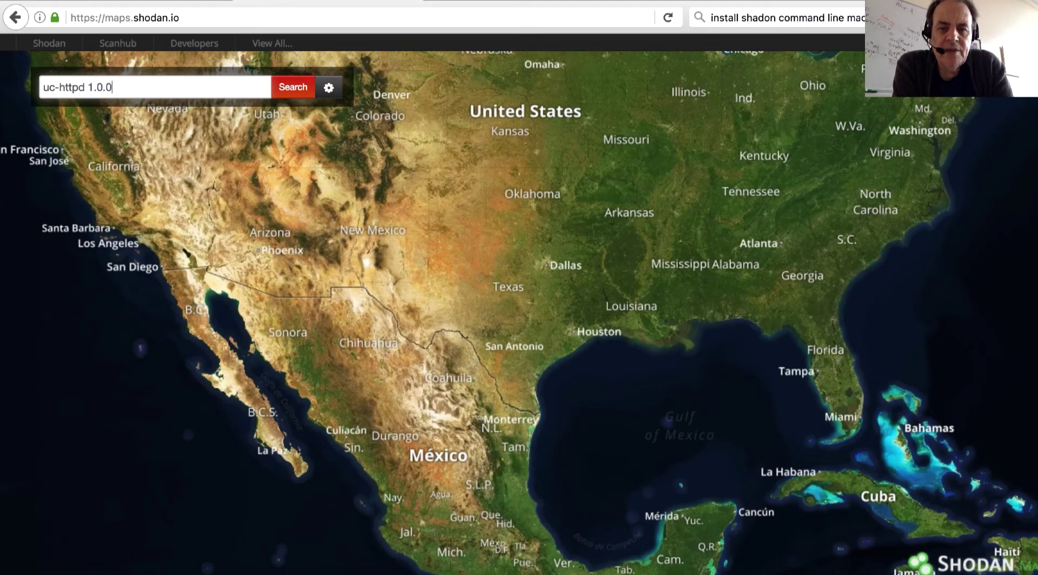
{"action": "left_click", "coordinate": [293, 88]}
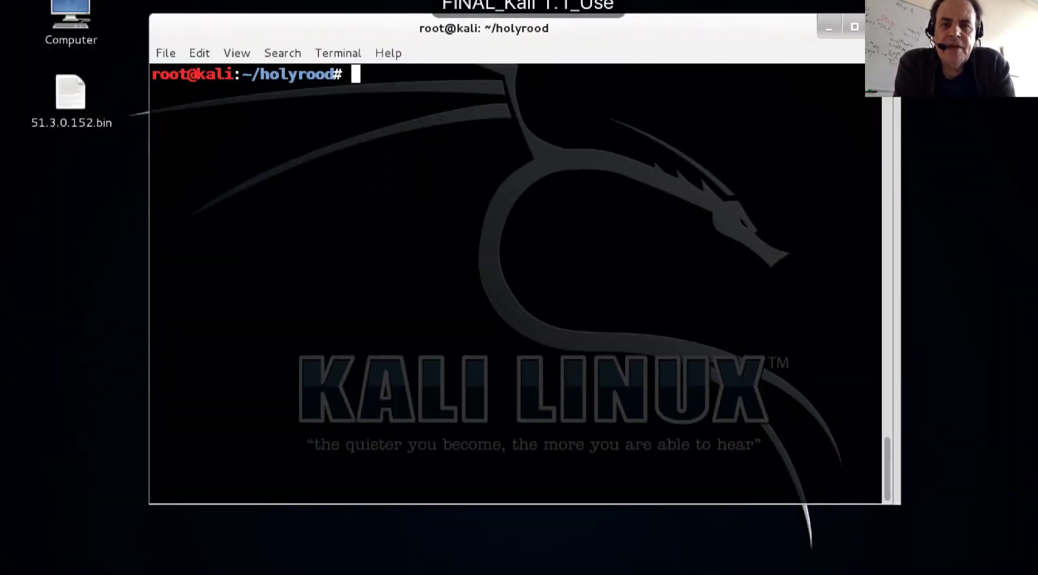
Run shodan search uc-httpd, then shodan count uc-httpd to get 842,165 hosts
{"action": "type", "text": "shod"}
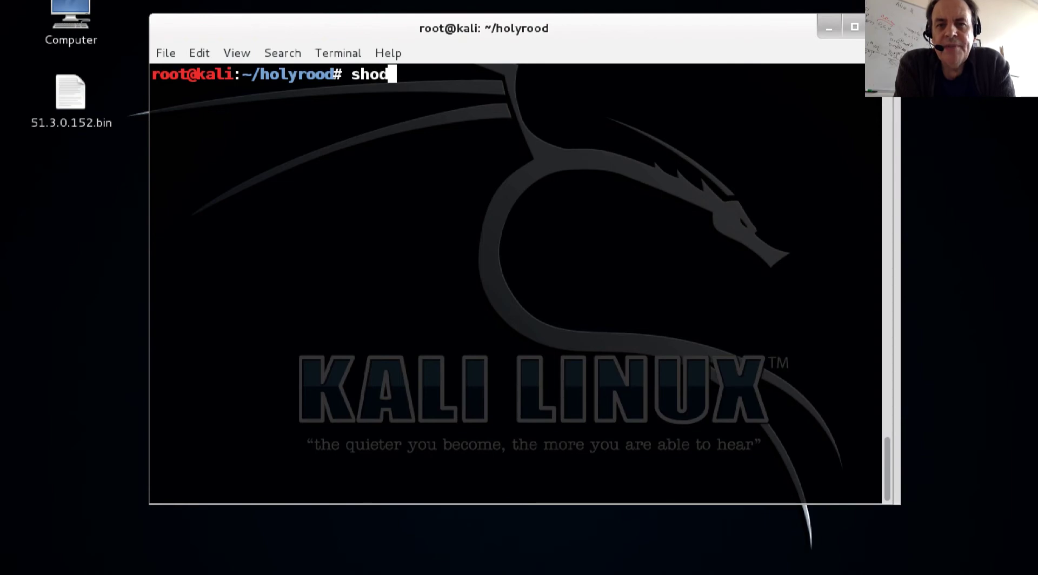
{"action": "type", "text": "an sea"}
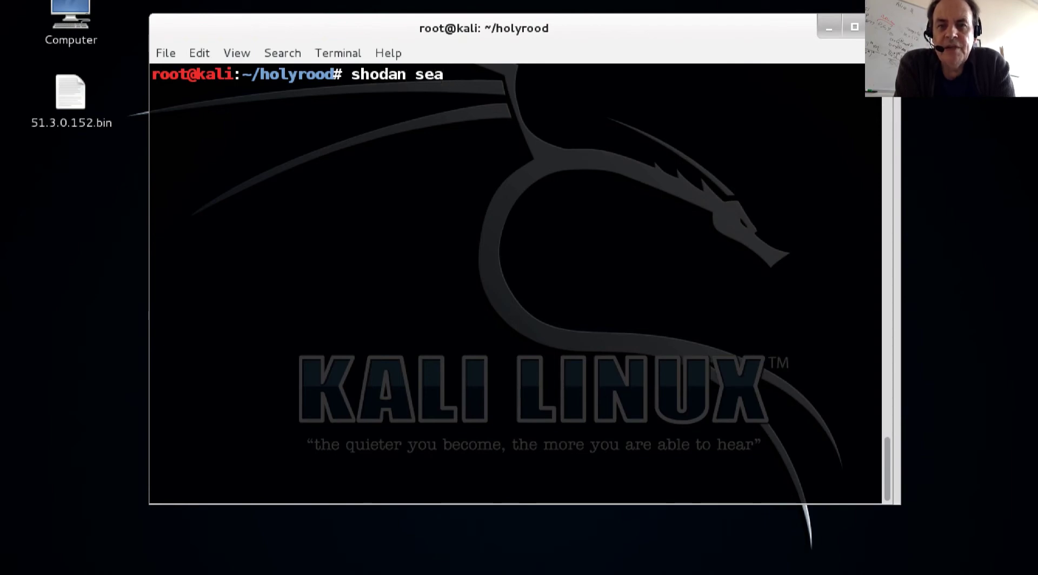
{"action": "type", "text": "rch u"}
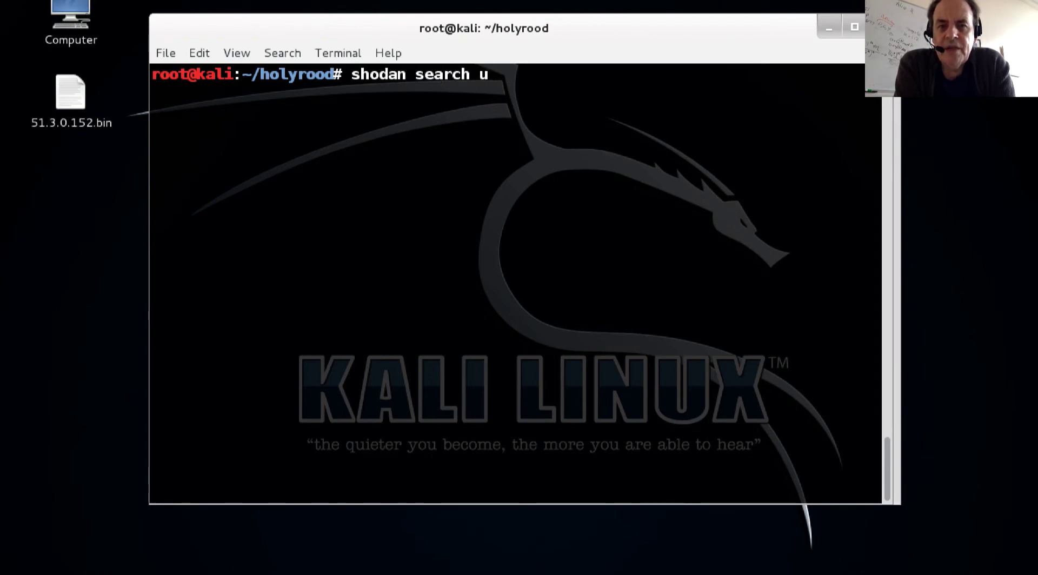
{"action": "type", "text": "c-h"}
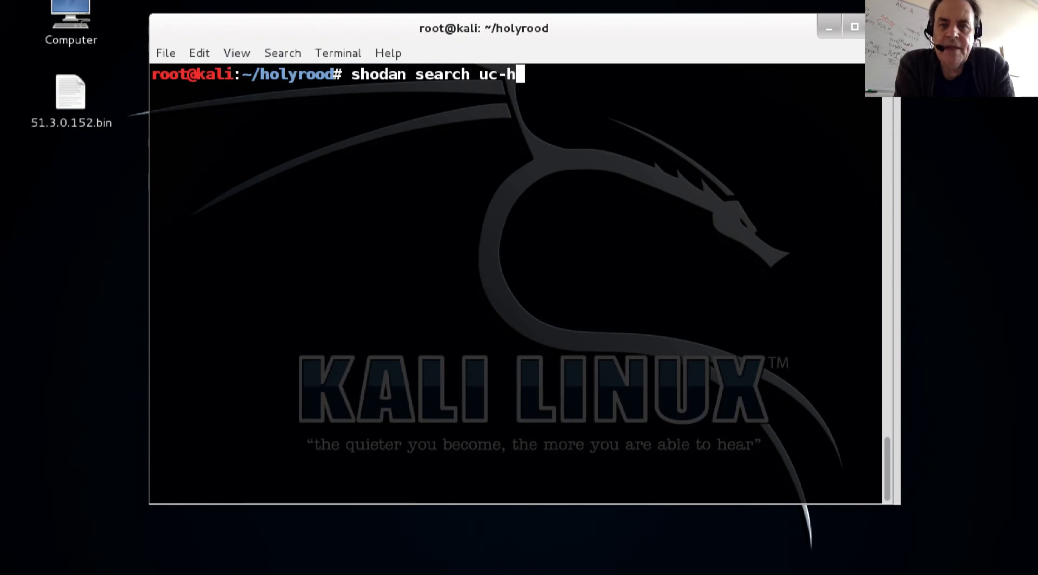
{"action": "type", "text": "ttpd"}
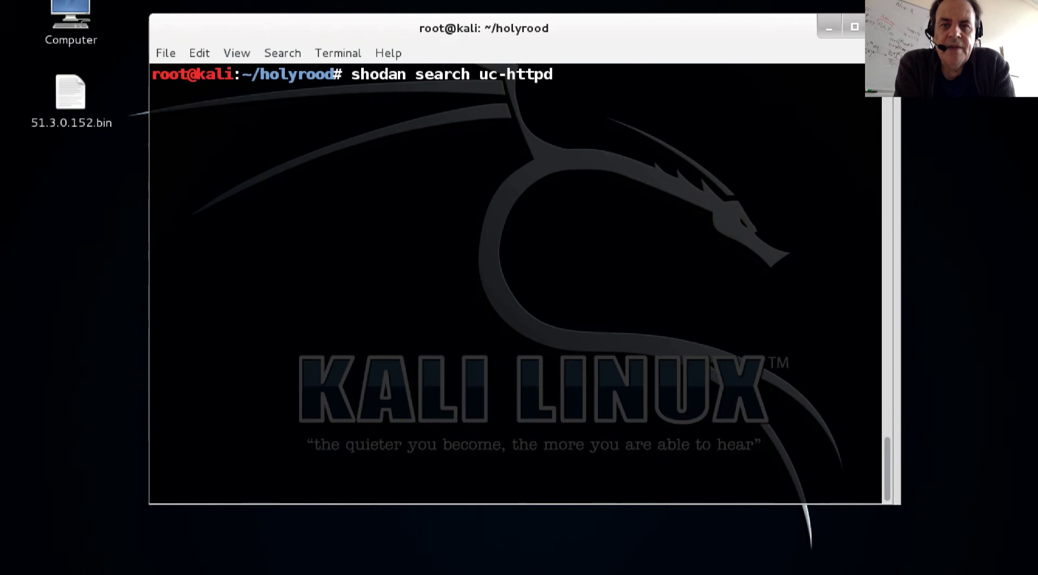
{"action": "key", "text": "Return"}
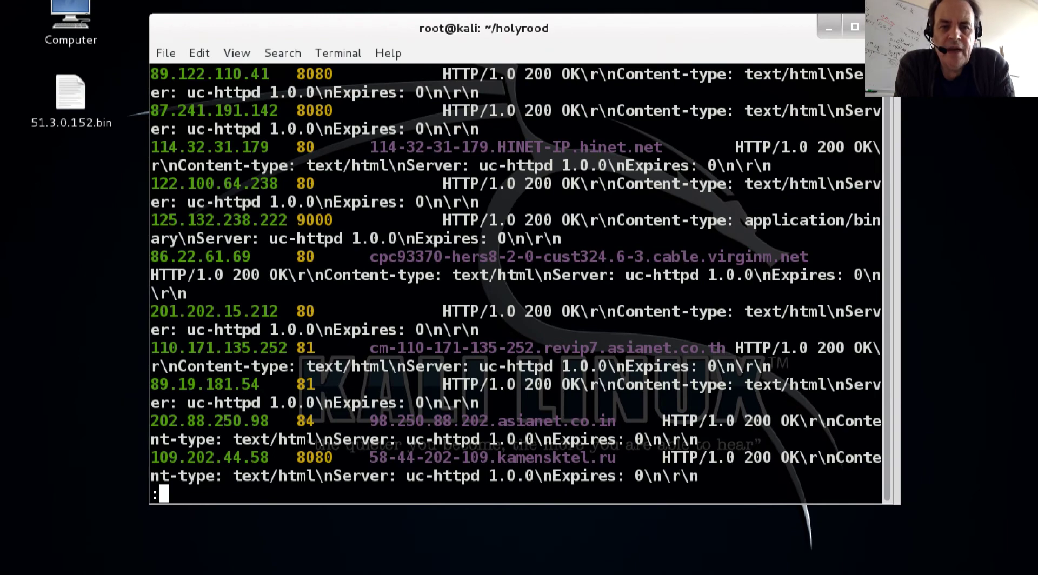
{"action": "key", "text": "q"}
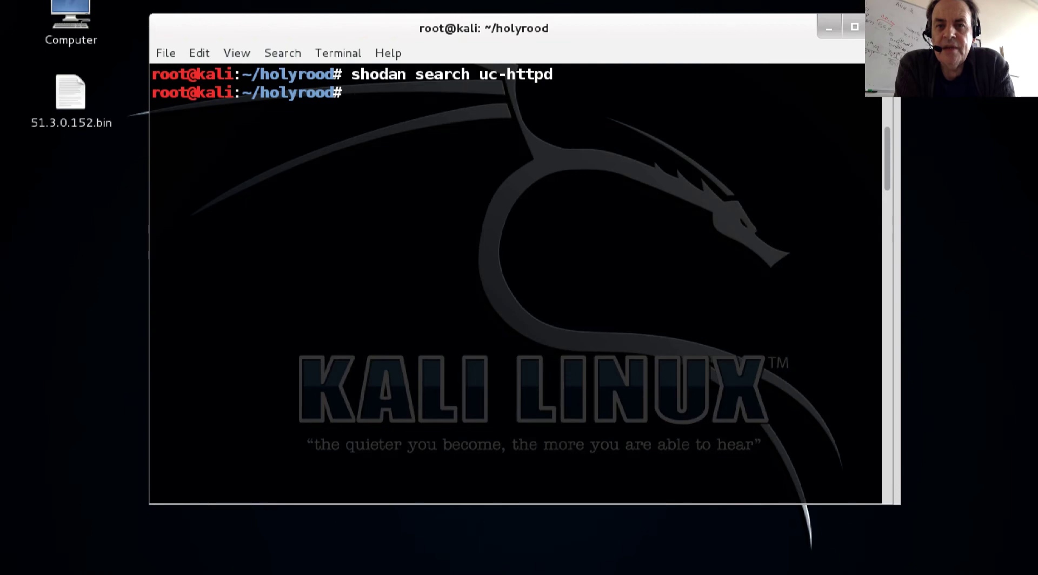
{"action": "type", "text": "shodan cou"}
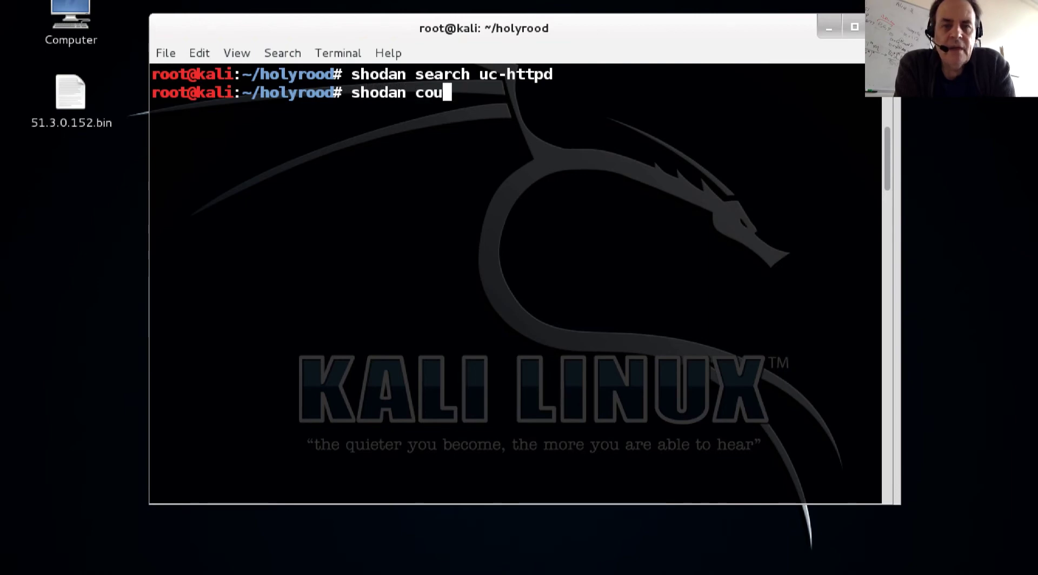
{"action": "type", "text": "nt u"}
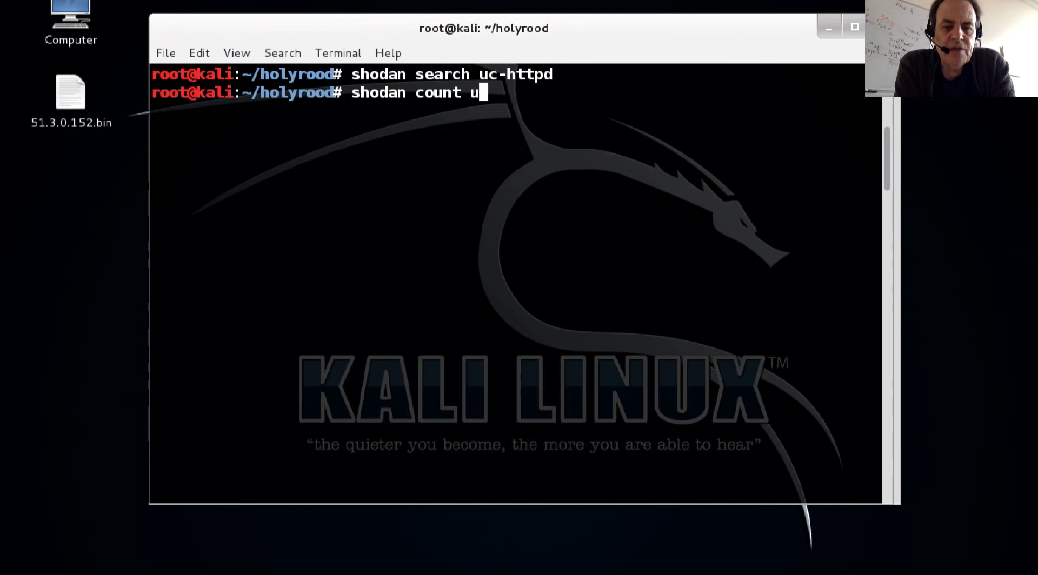
{"action": "type", "text": "c-http"}
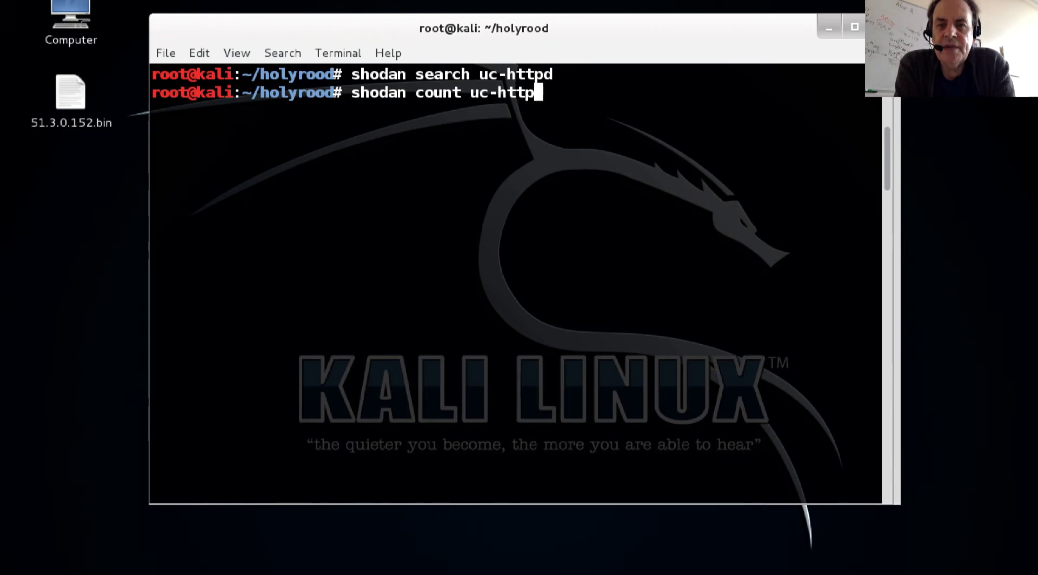
{"action": "type", "text": "d"}
{"action": "key", "text": "Return"}
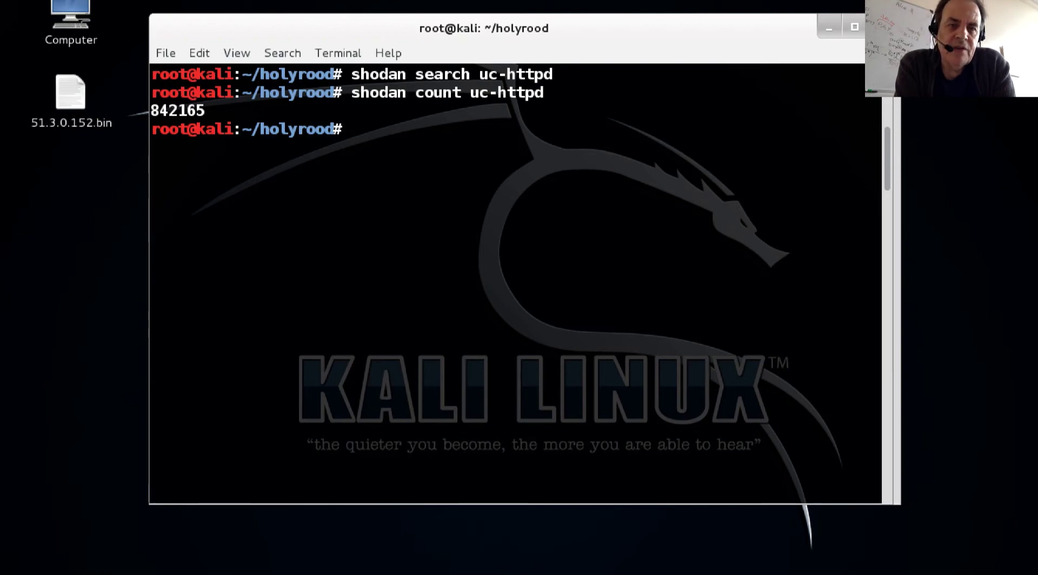
Run shodan search --fields ip_str,port,org "uc-httpd" to list each host's IP, port and org
{"action": "type", "text": "shoda"}
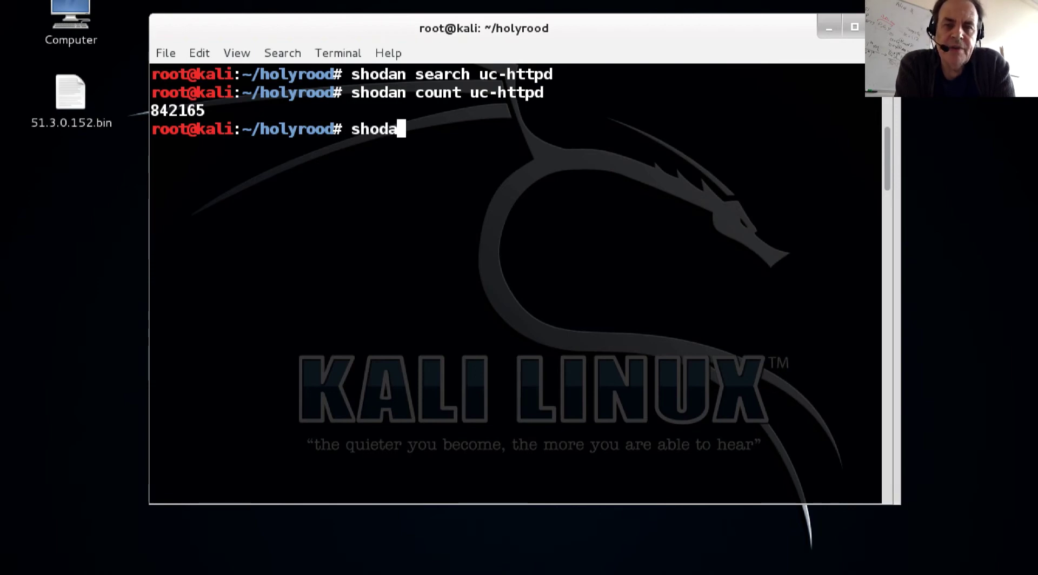
{"action": "type", "text": "n search -"}
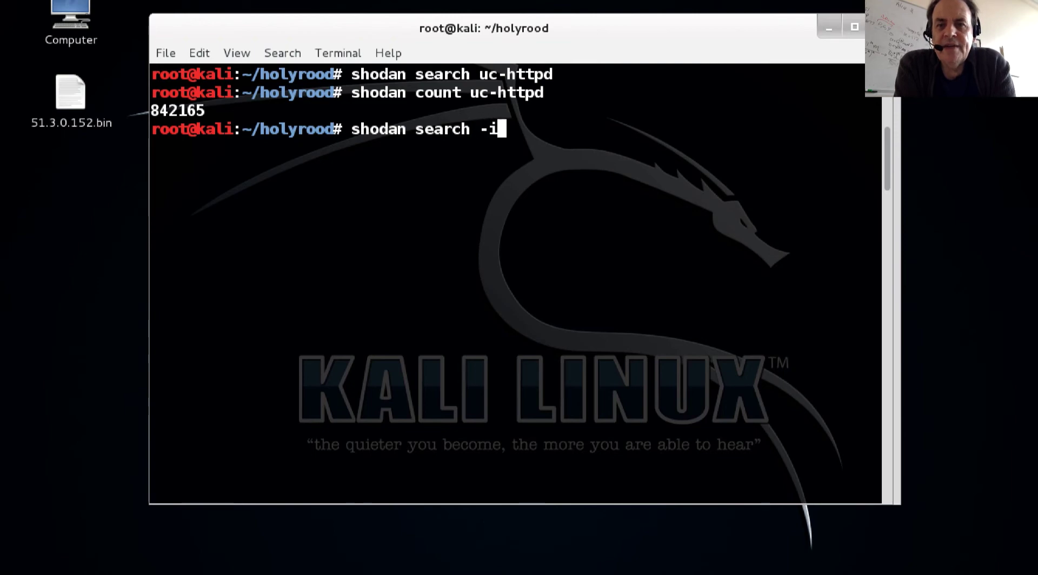
{"action": "type", "text": "-"}
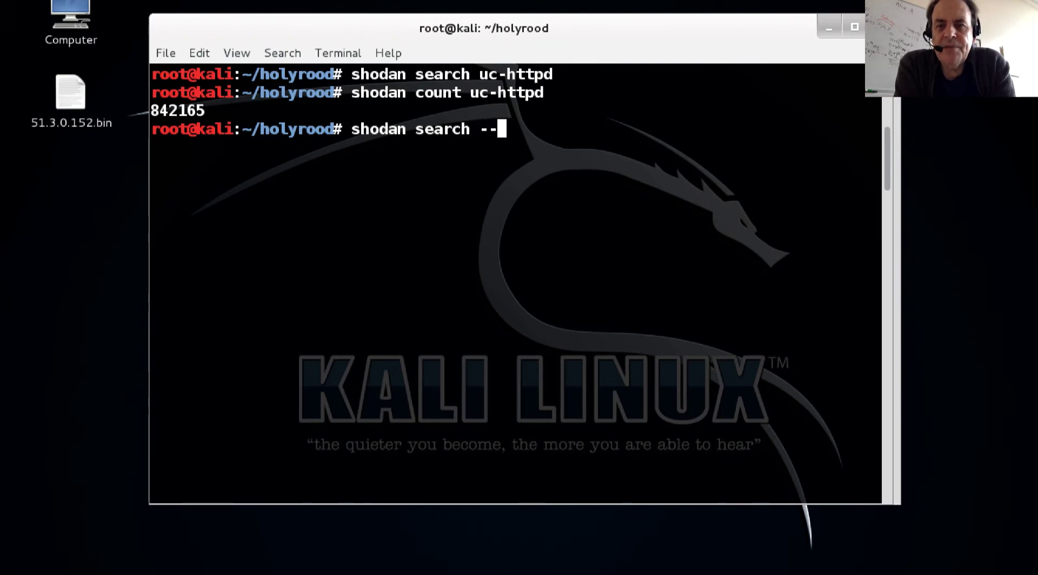
{"action": "type", "text": "fields "}
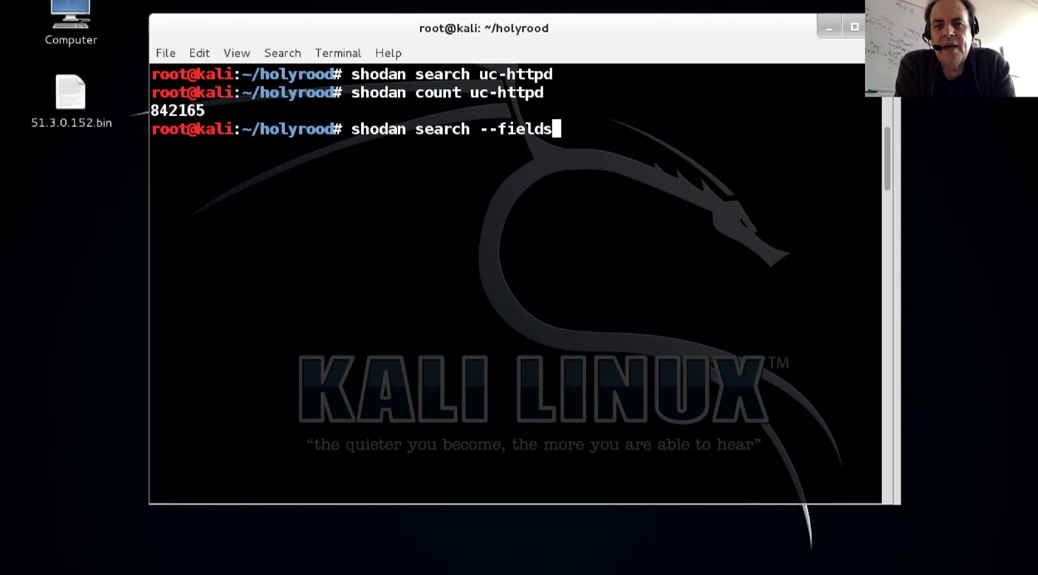
{"action": "type", "text": "ip_st"}
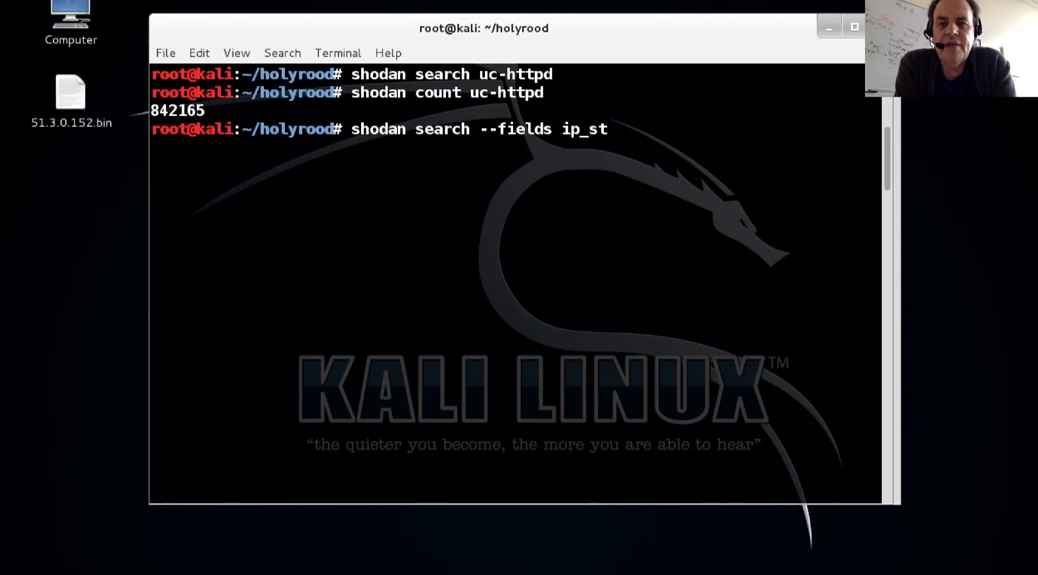
{"action": "type", "text": "r,port,or"}
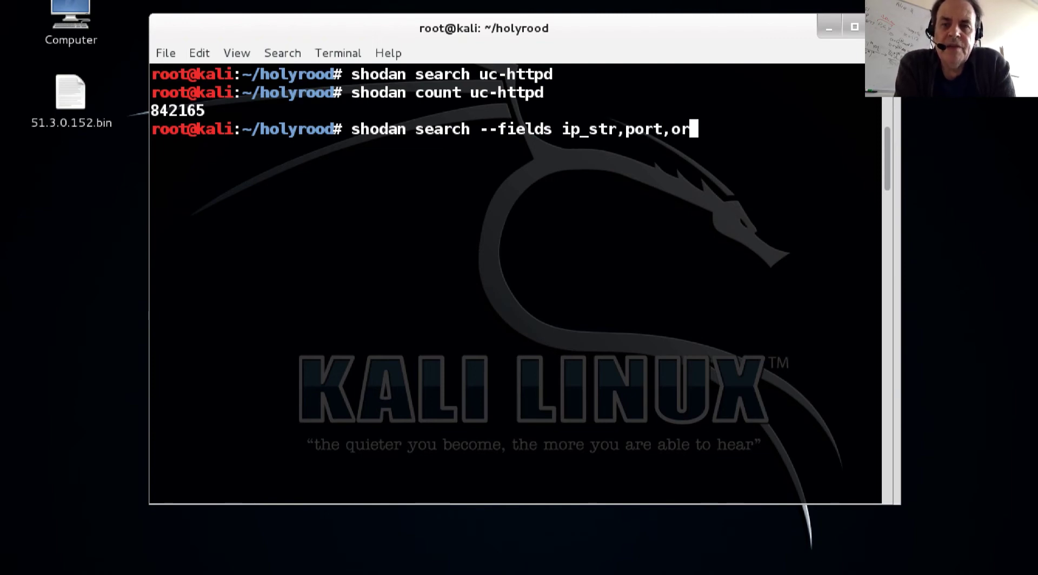
{"action": "type", "text": "g @"}
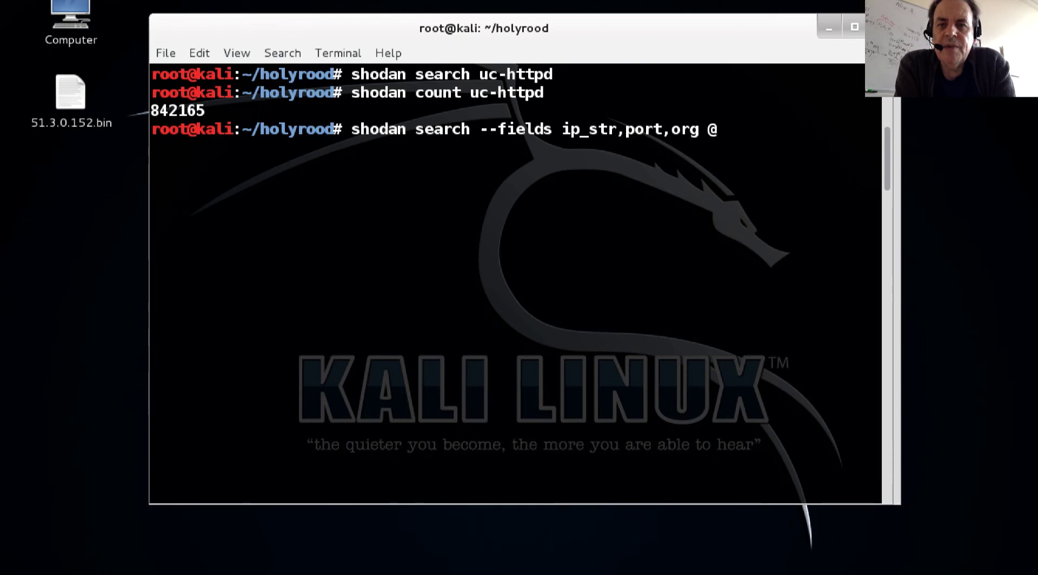
{"action": "key", "text": "BackSpace"}
{"action": "type", "text": "\"uc"}
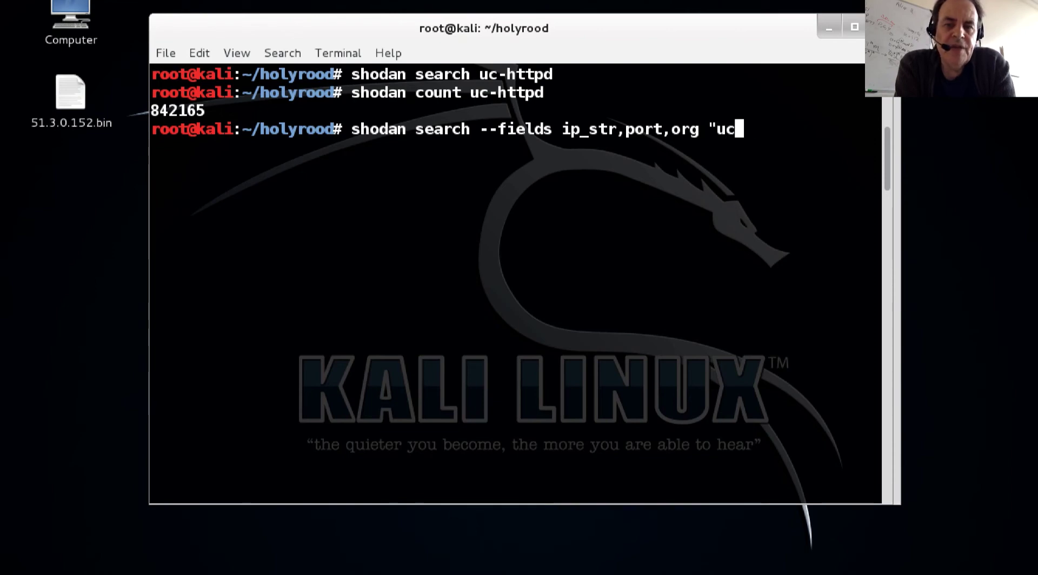
{"action": "type", "text": "-httpd"}
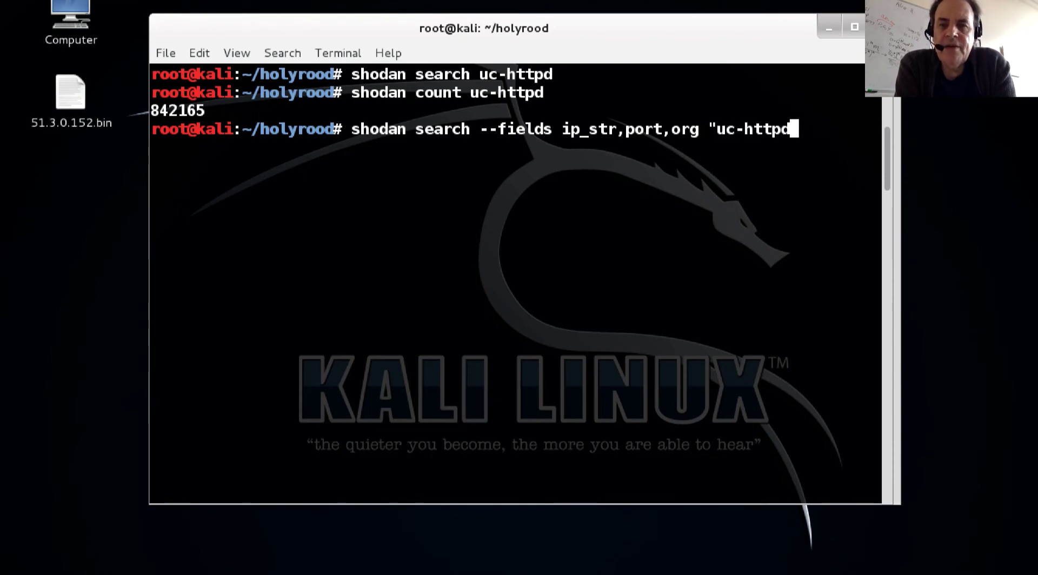
{"action": "type", "text": "\""}
{"action": "key", "text": "Return"}
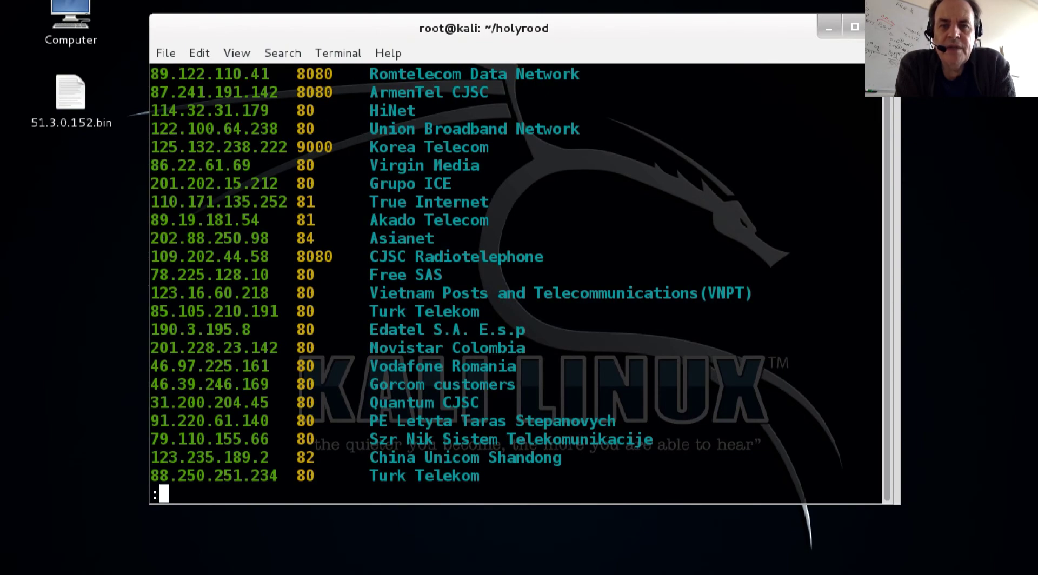
Quit the terminal pager and search Shodan Images for http
{"action": "key", "text": "q"}
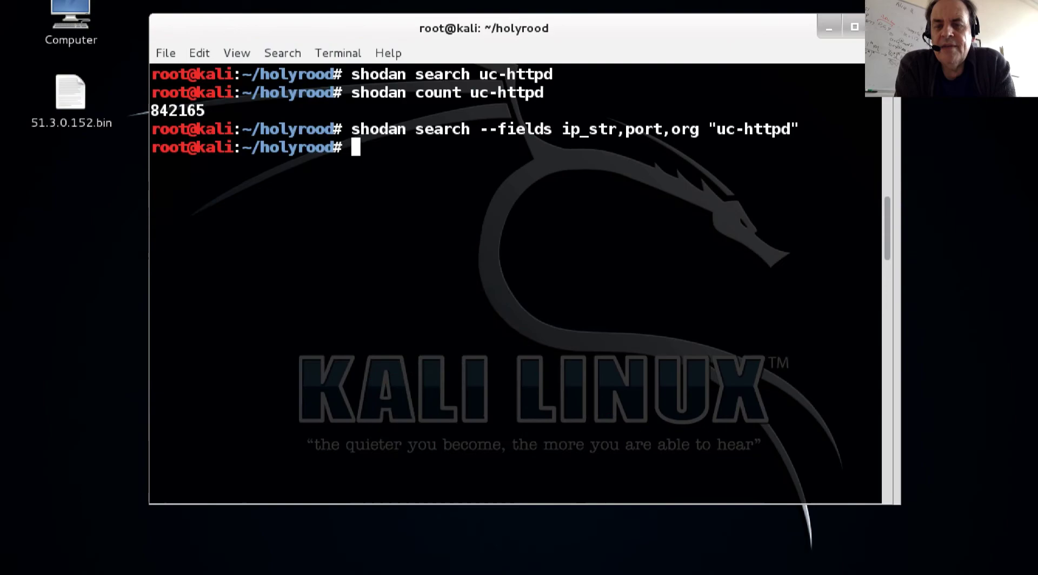
{"action": "key", "text": "ctrl+Left"}
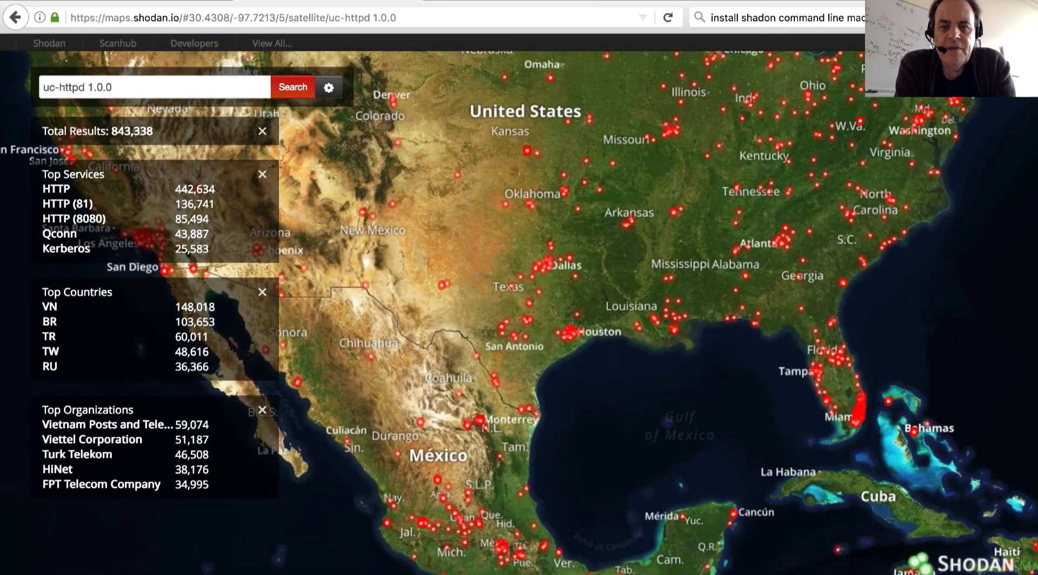
{"action": "key", "text": "ctrl+Left"}
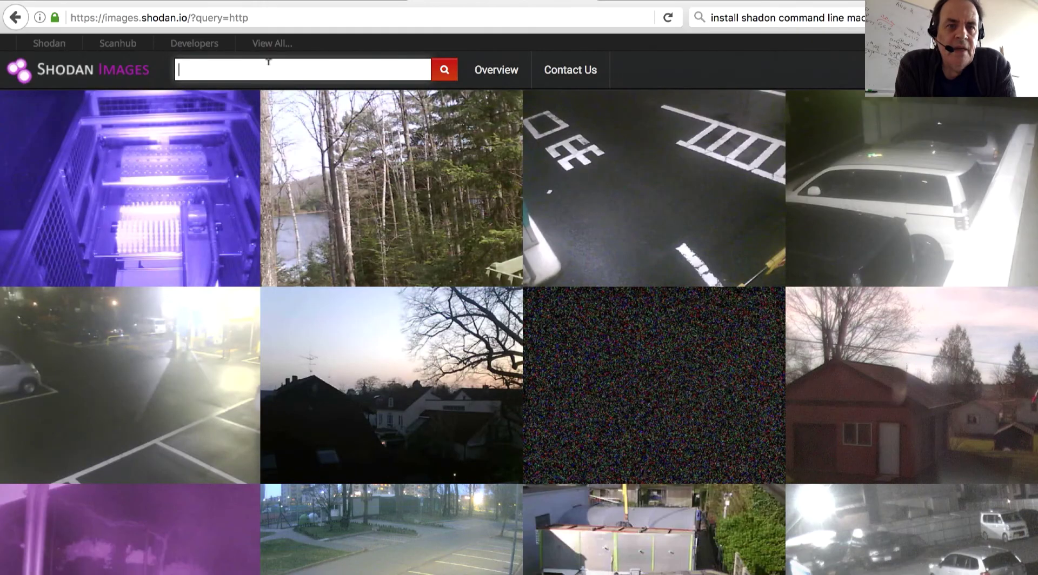
{"action": "left_click", "coordinate": [268, 64]}
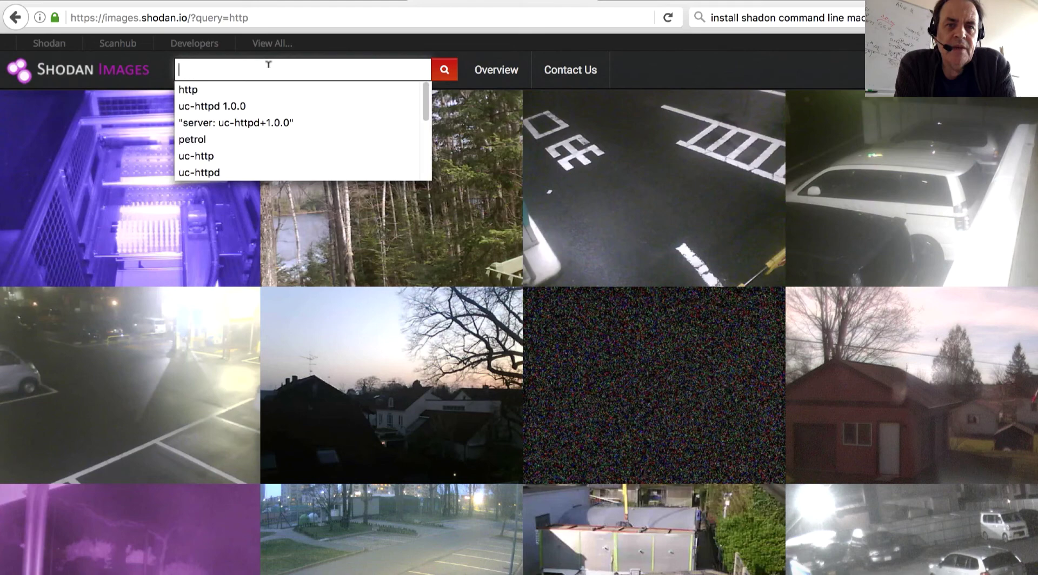
{"action": "type", "text": "http"}
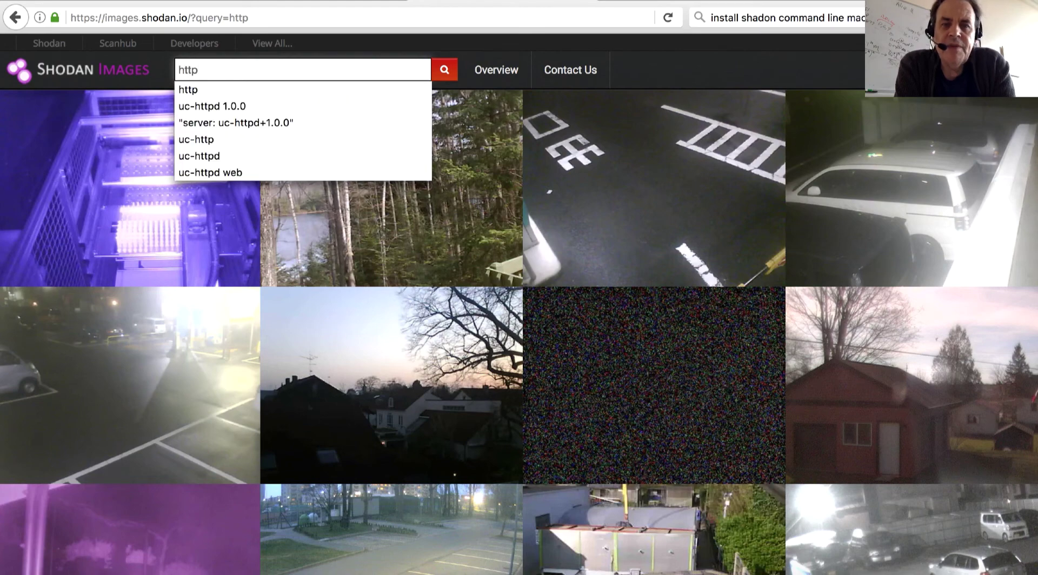
{"action": "key", "text": "Return"}
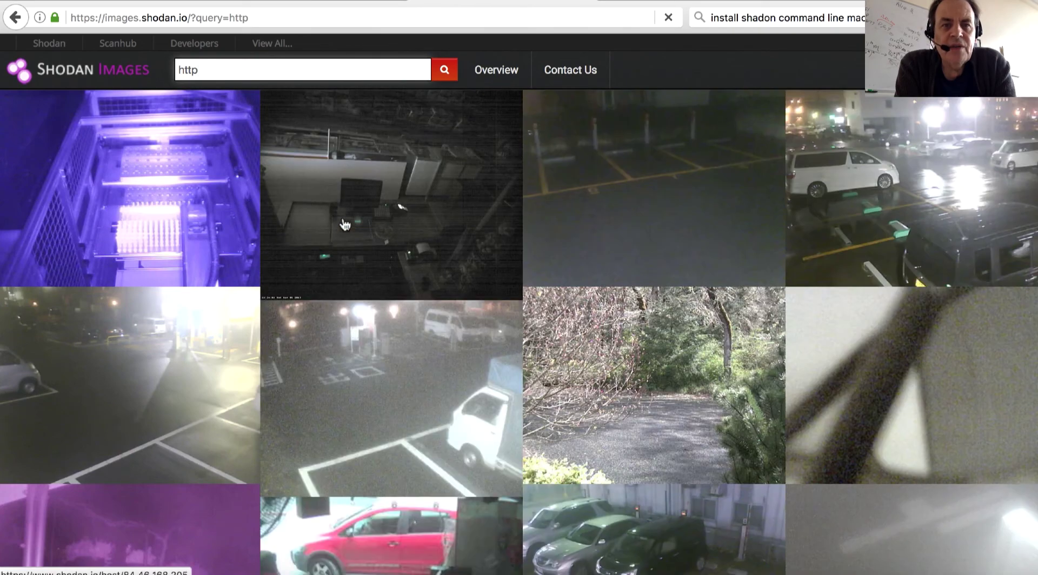
Browse down the http webcam snapshot grid and partway back up
{"action": "scroll", "coordinate": [344, 227], "scroll_direction": "down", "scroll_amount": 1}
{"action": "scroll", "coordinate": [344, 227], "scroll_direction": "down", "scroll_amount": 2}
{"action": "scroll", "coordinate": [346, 225], "scroll_direction": "down", "scroll_amount": 4}
{"action": "scroll", "coordinate": [344, 225], "scroll_direction": "down", "scroll_amount": 3}
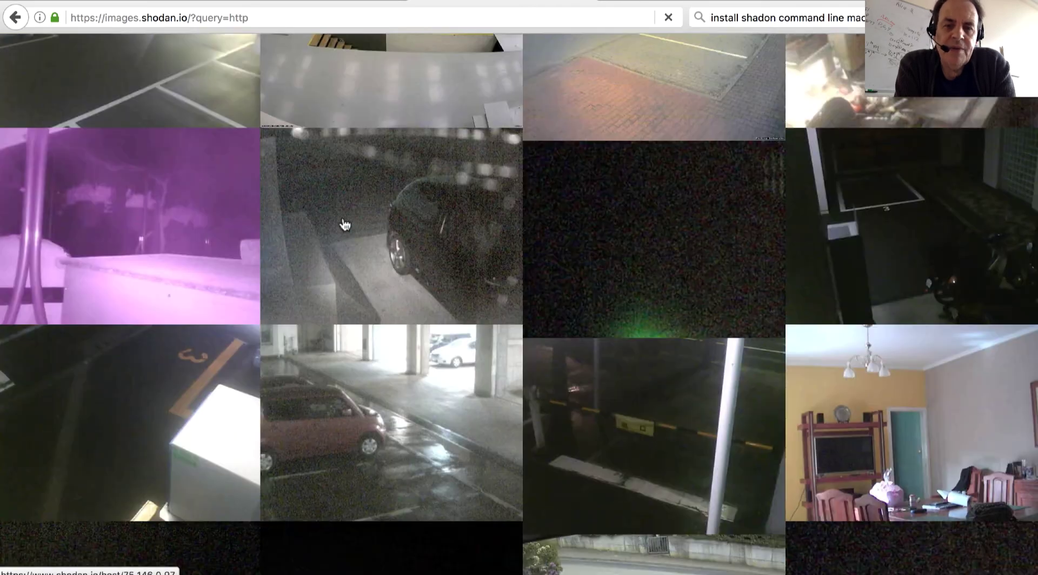
{"action": "scroll", "coordinate": [344, 225], "scroll_direction": "down", "scroll_amount": 2}
{"action": "scroll", "coordinate": [344, 225], "scroll_direction": "down", "scroll_amount": 2}
{"action": "scroll", "coordinate": [344, 225], "scroll_direction": "down", "scroll_amount": 5}
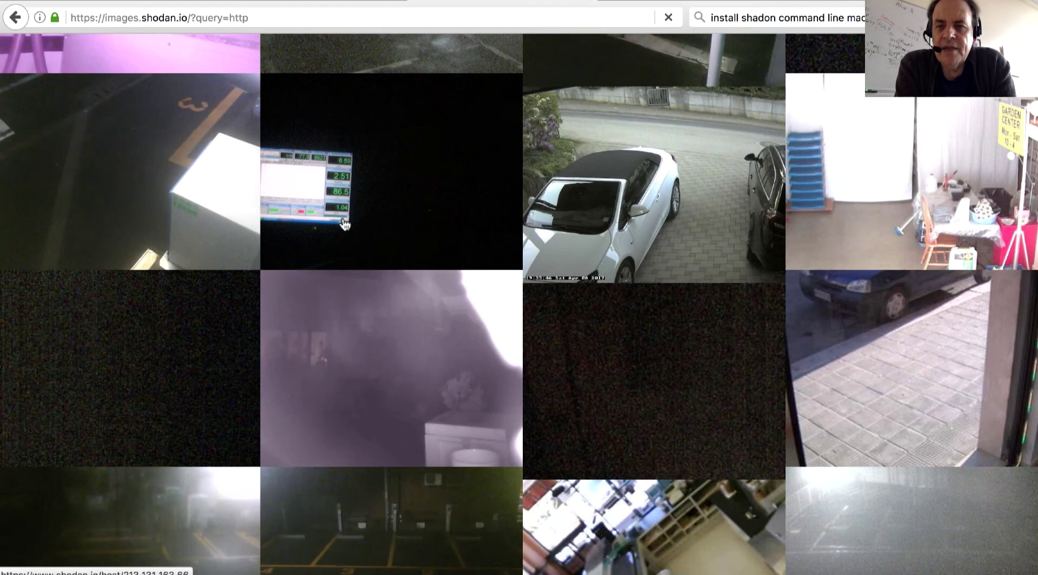
{"action": "scroll", "coordinate": [344, 224], "scroll_direction": "down", "scroll_amount": 6}
{"action": "scroll", "coordinate": [344, 225], "scroll_direction": "down", "scroll_amount": 5}
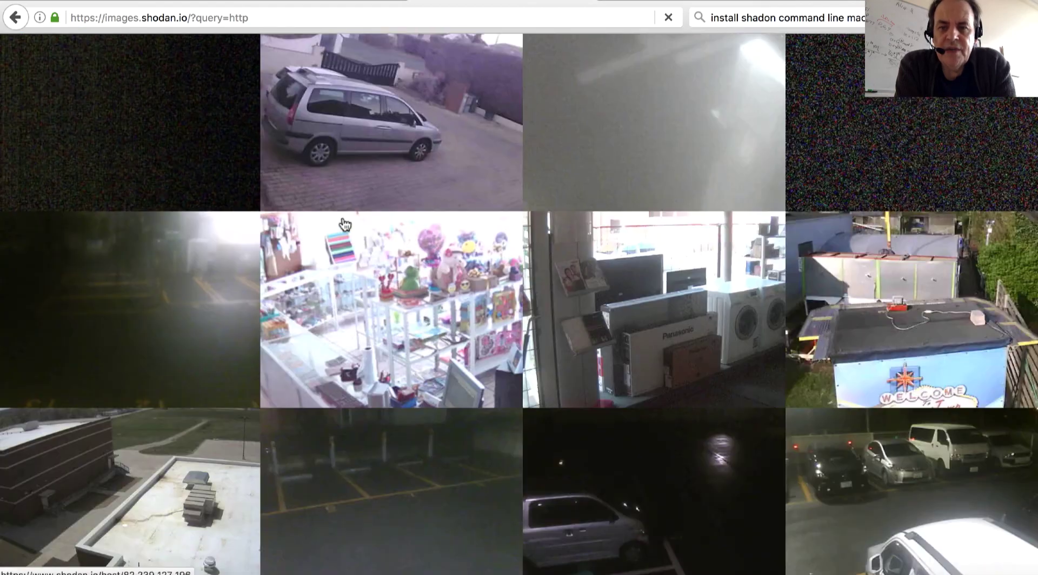
{"action": "scroll", "coordinate": [344, 225], "scroll_direction": "down", "scroll_amount": 2}
{"action": "scroll", "coordinate": [344, 225], "scroll_direction": "down", "scroll_amount": 3}
{"action": "scroll", "coordinate": [344, 224], "scroll_direction": "down", "scroll_amount": 1}
{"action": "scroll", "coordinate": [344, 225], "scroll_direction": "down", "scroll_amount": 3}
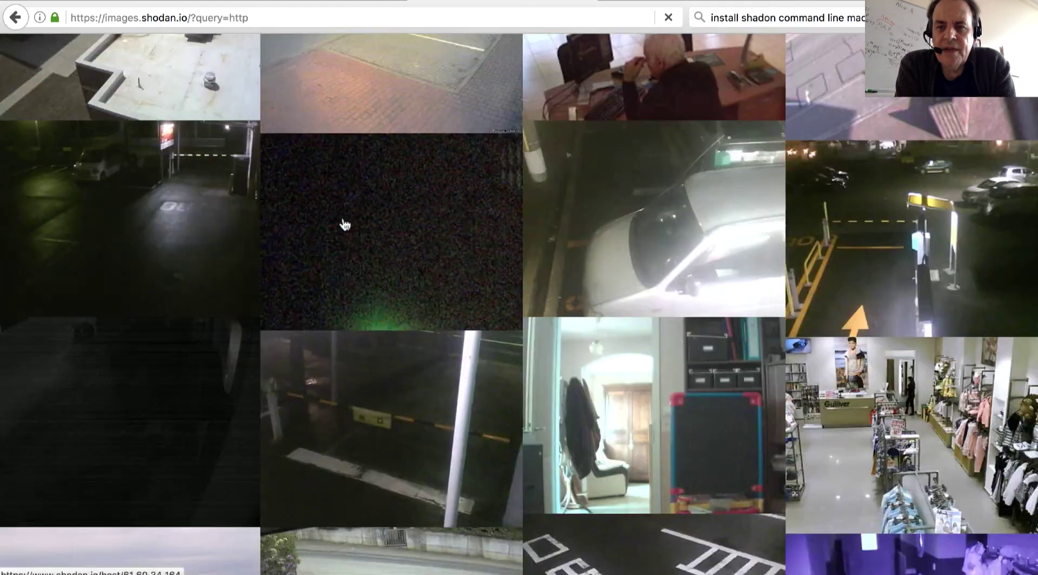
{"action": "scroll", "coordinate": [344, 225], "scroll_direction": "down", "scroll_amount": 3}
{"action": "scroll", "coordinate": [344, 225], "scroll_direction": "down", "scroll_amount": 2}
{"action": "scroll", "coordinate": [344, 225], "scroll_direction": "down", "scroll_amount": 1}
{"action": "scroll", "coordinate": [344, 225], "scroll_direction": "up", "scroll_amount": 4}
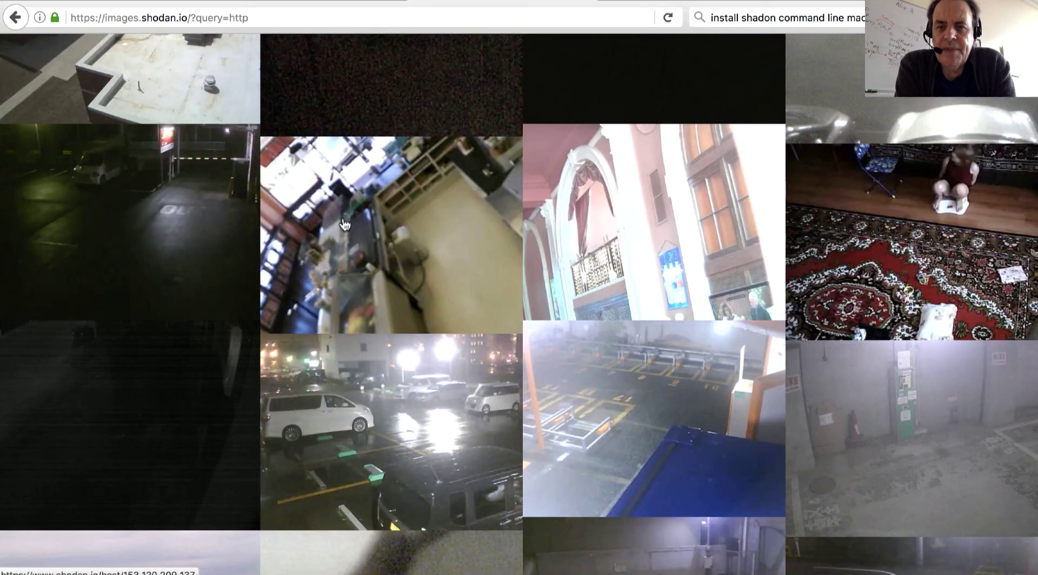
{"action": "scroll", "coordinate": [344, 225], "scroll_direction": "up", "scroll_amount": 2}
{"action": "scroll", "coordinate": [343, 225], "scroll_direction": "up", "scroll_amount": 2}
{"action": "scroll", "coordinate": [344, 225], "scroll_direction": "up", "scroll_amount": 2}
{"action": "scroll", "coordinate": [344, 225], "scroll_direction": "up", "scroll_amount": 2}
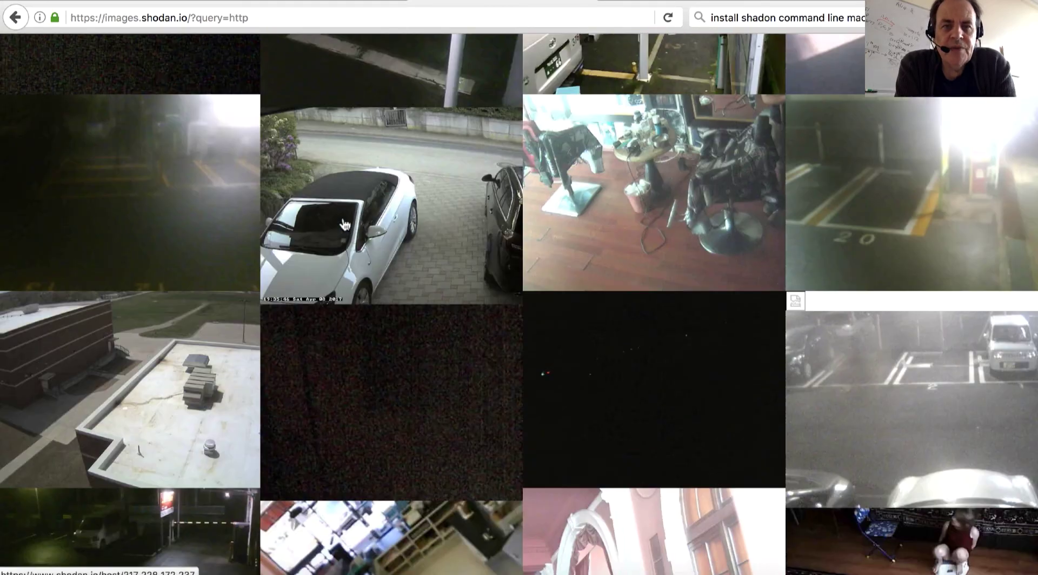
{"action": "scroll", "coordinate": [379, 228], "scroll_direction": "up", "scroll_amount": 1}
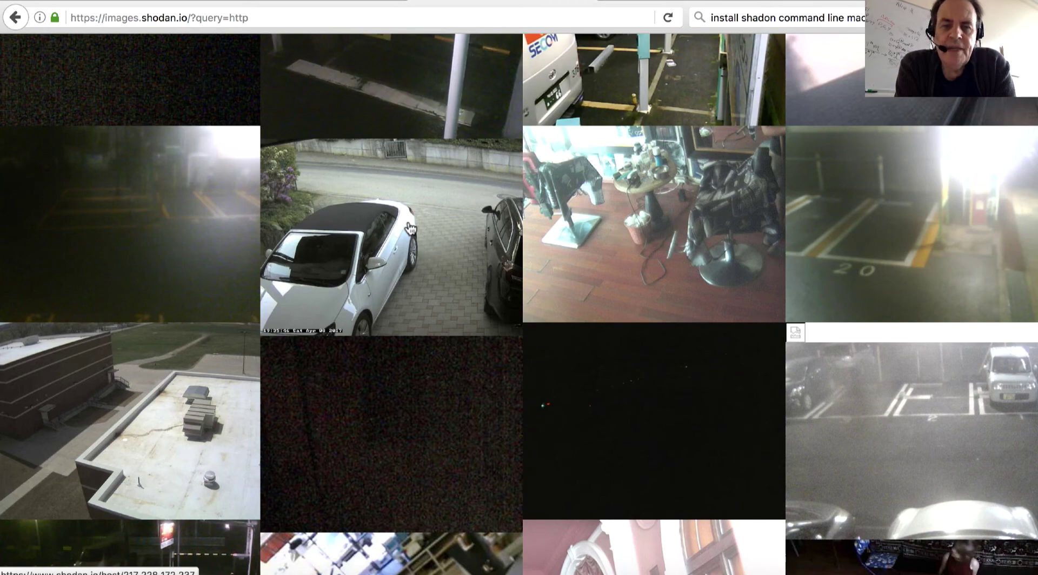
{"action": "left_click", "coordinate": [409, 225]}
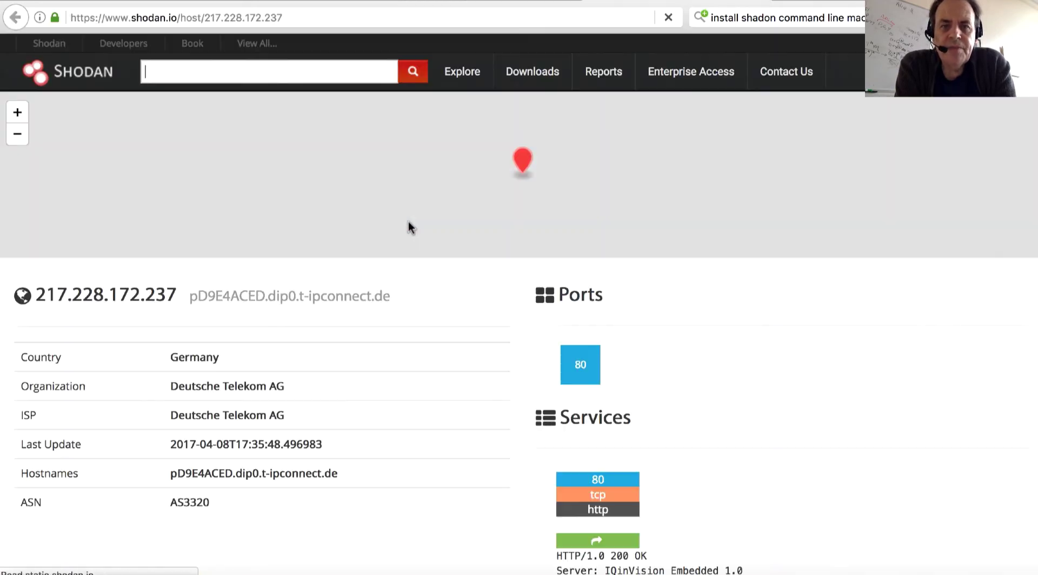
{"action": "scroll", "coordinate": [388, 288], "scroll_direction": "down", "scroll_amount": 1}
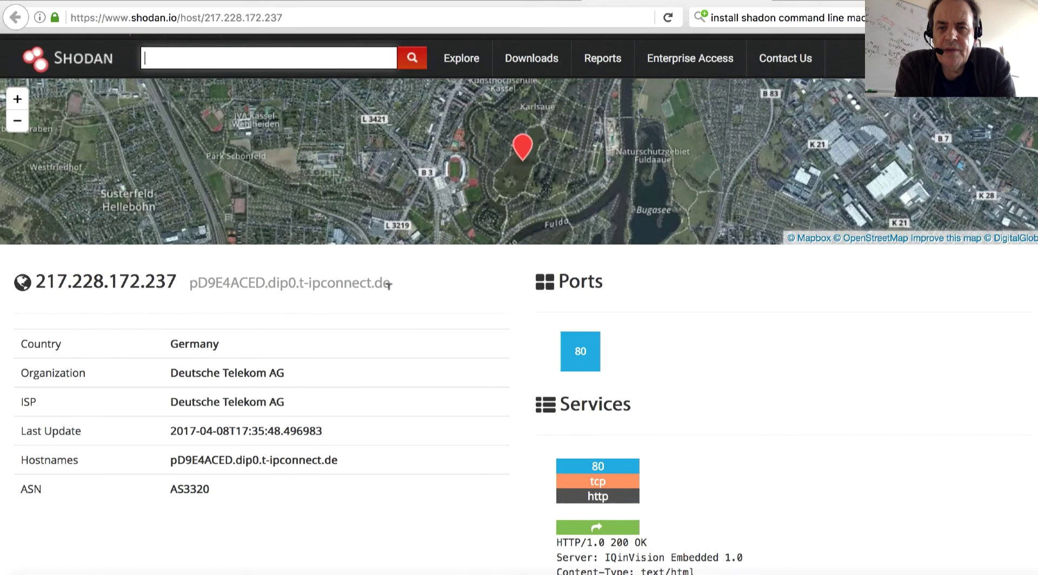
{"action": "scroll", "coordinate": [388, 292], "scroll_direction": "down", "scroll_amount": 3}
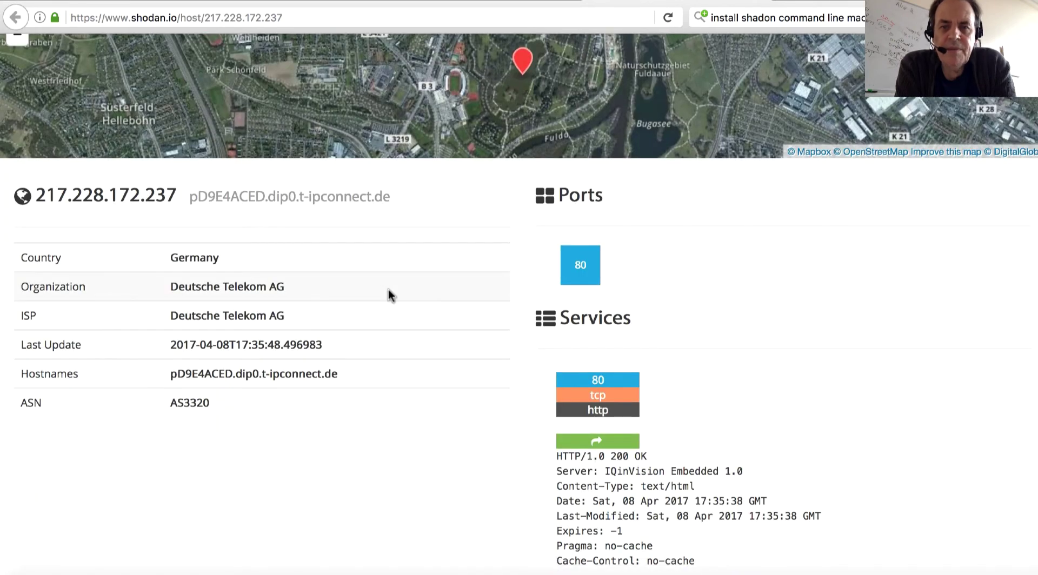
{"action": "scroll", "coordinate": [389, 290], "scroll_direction": "down", "scroll_amount": 2}
{"action": "scroll", "coordinate": [389, 290], "scroll_direction": "down", "scroll_amount": 2}
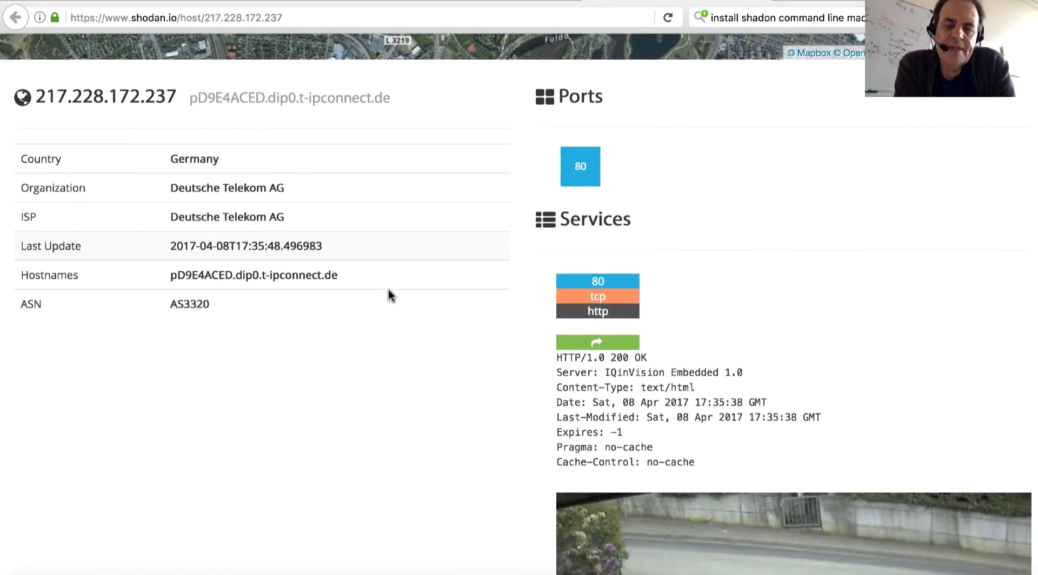
{"action": "scroll", "coordinate": [388, 290], "scroll_direction": "down", "scroll_amount": 3}
{"action": "scroll", "coordinate": [389, 290], "scroll_direction": "down", "scroll_amount": 5}
{"action": "scroll", "coordinate": [388, 289], "scroll_direction": "down", "scroll_amount": 3}
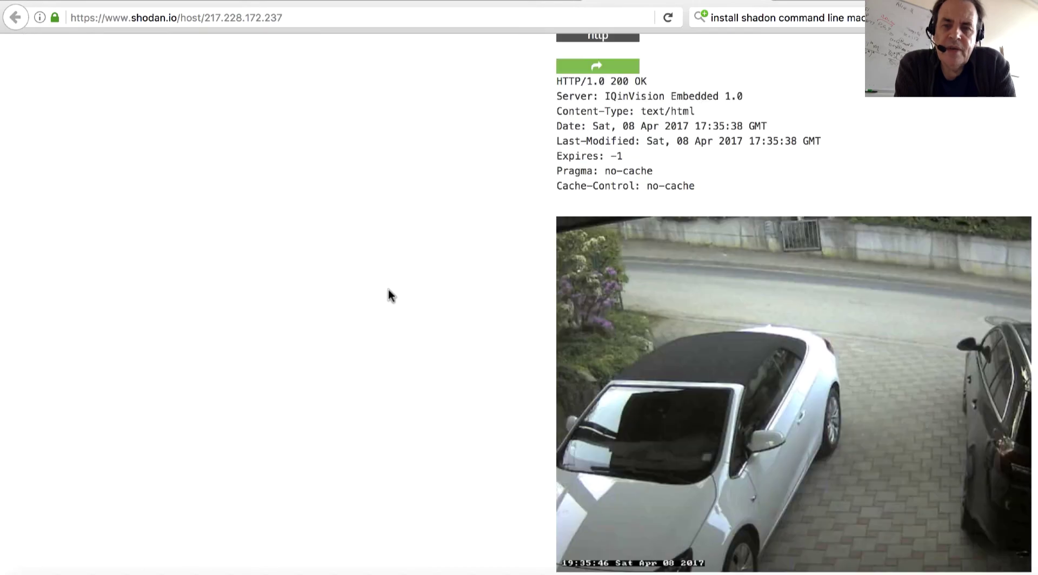
{"action": "scroll", "coordinate": [389, 290], "scroll_direction": "down", "scroll_amount": 2}
{"action": "scroll", "coordinate": [389, 290], "scroll_direction": "up", "scroll_amount": 3}
{"action": "scroll", "coordinate": [388, 290], "scroll_direction": "up", "scroll_amount": 4}
{"action": "scroll", "coordinate": [388, 290], "scroll_direction": "up", "scroll_amount": 3}
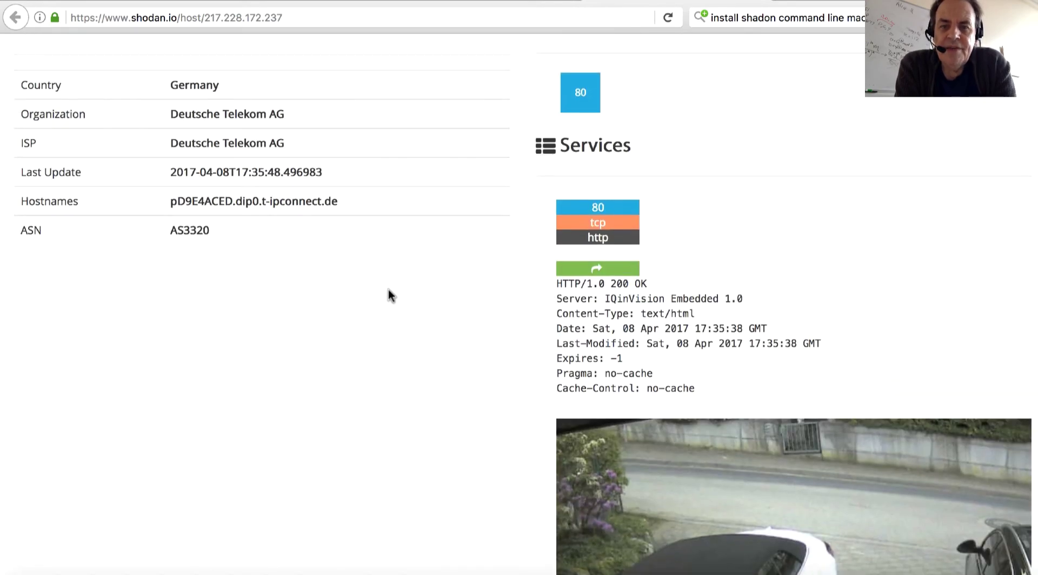
{"action": "scroll", "coordinate": [388, 290], "scroll_direction": "up", "scroll_amount": 5}
{"action": "scroll", "coordinate": [388, 290], "scroll_direction": "up", "scroll_amount": 2}
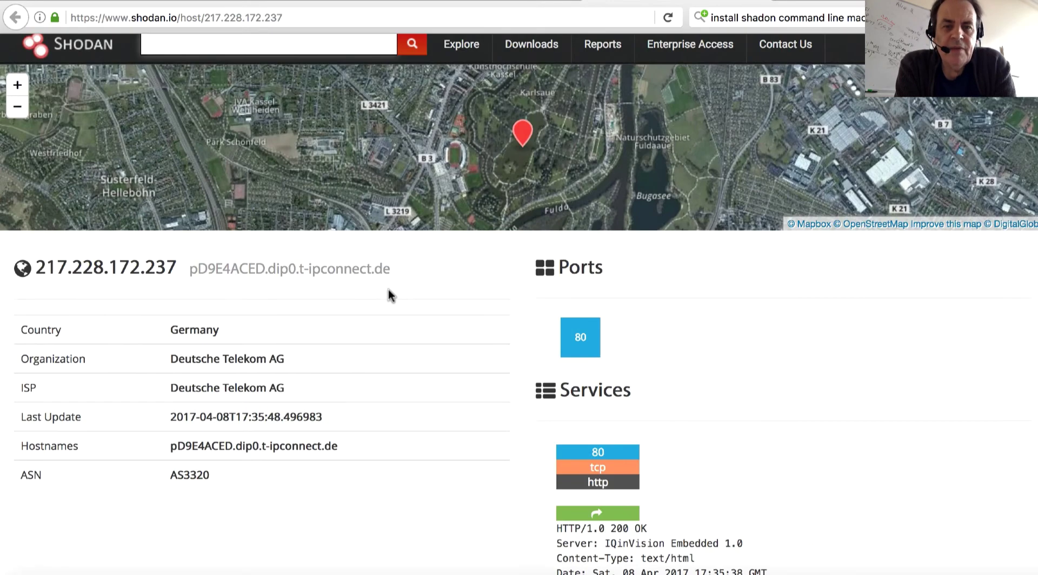
{"action": "scroll", "coordinate": [388, 290], "scroll_direction": "up", "scroll_amount": 1}
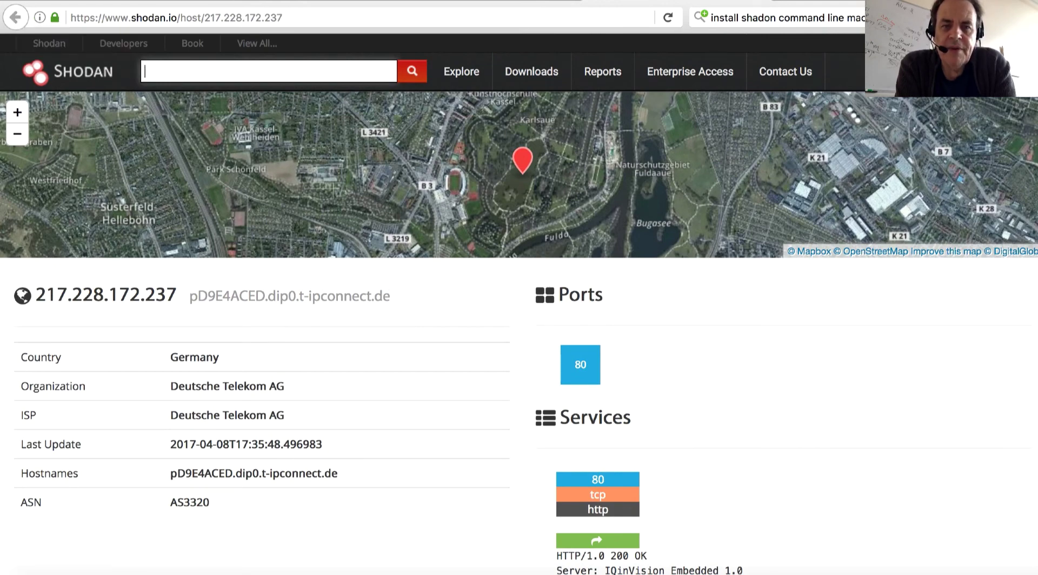
{"action": "key", "text": "alt+Left"}
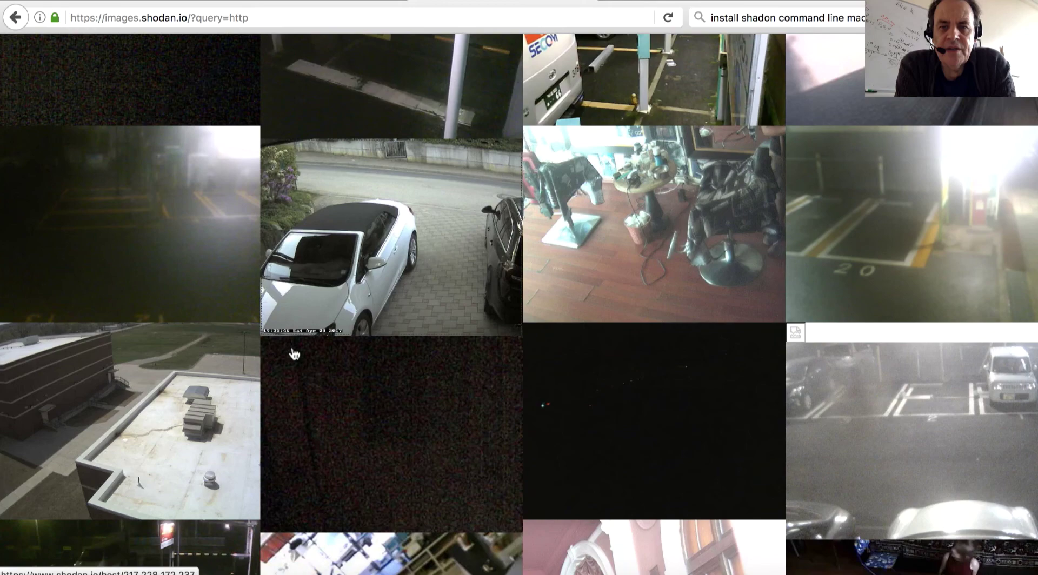
Scroll further down the http image grid to parking lots, a shop counter and home interiors
{"action": "scroll", "coordinate": [295, 355], "scroll_direction": "down", "scroll_amount": 2}
{"action": "scroll", "coordinate": [295, 355], "scroll_direction": "down", "scroll_amount": 3}
{"action": "scroll", "coordinate": [295, 354], "scroll_direction": "down", "scroll_amount": 3}
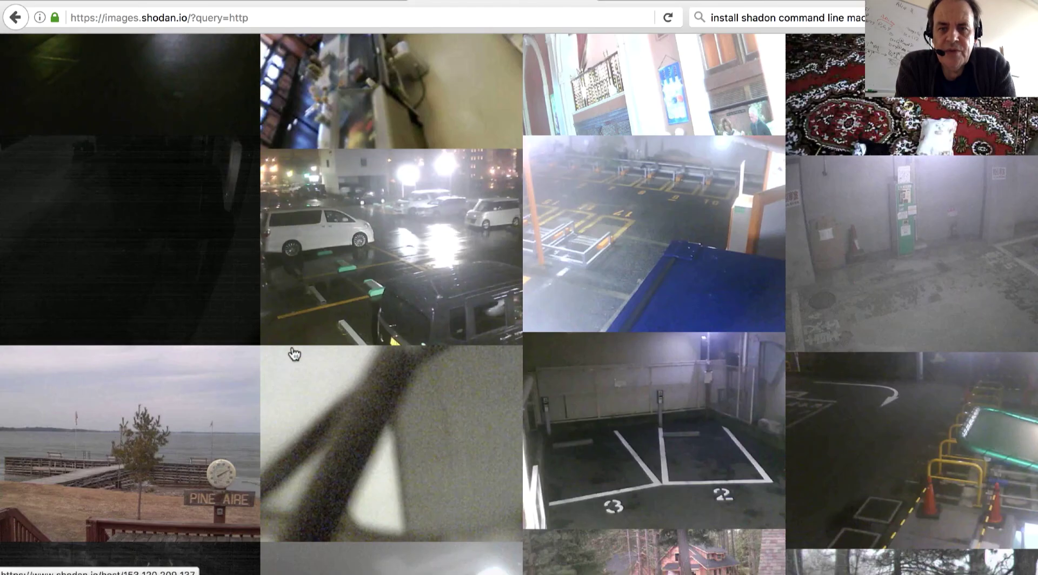
{"action": "scroll", "coordinate": [295, 354], "scroll_direction": "down", "scroll_amount": 2}
{"action": "scroll", "coordinate": [295, 354], "scroll_direction": "down", "scroll_amount": 1}
{"action": "scroll", "coordinate": [295, 354], "scroll_direction": "down", "scroll_amount": 2}
{"action": "scroll", "coordinate": [295, 354], "scroll_direction": "down", "scroll_amount": 3}
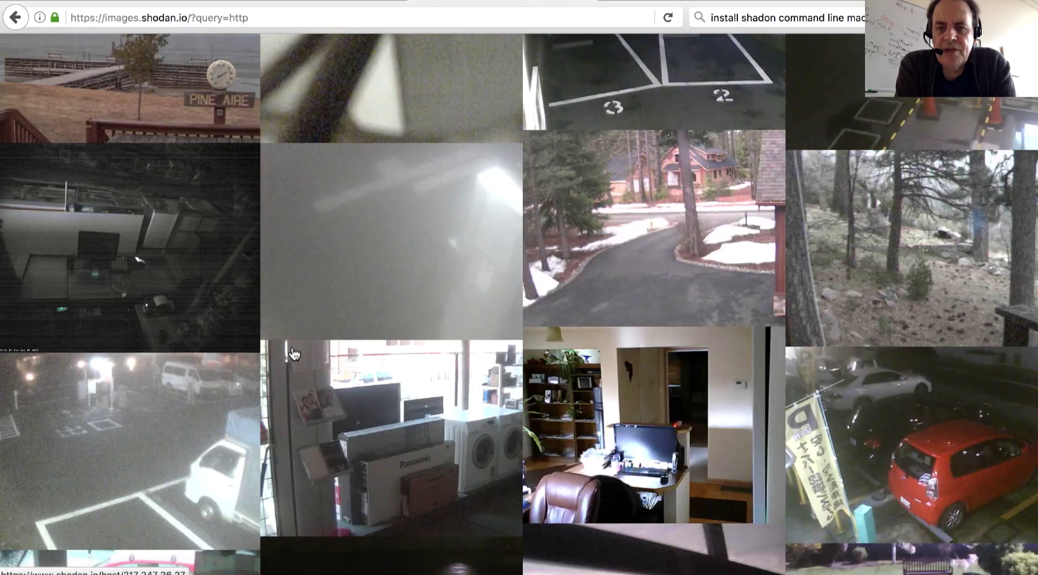
{"action": "scroll", "coordinate": [295, 354], "scroll_direction": "down", "scroll_amount": 3}
{"action": "scroll", "coordinate": [294, 355], "scroll_direction": "down", "scroll_amount": 1}
{"action": "scroll", "coordinate": [295, 354], "scroll_direction": "down", "scroll_amount": 2}
{"action": "scroll", "coordinate": [294, 354], "scroll_direction": "down", "scroll_amount": 3}
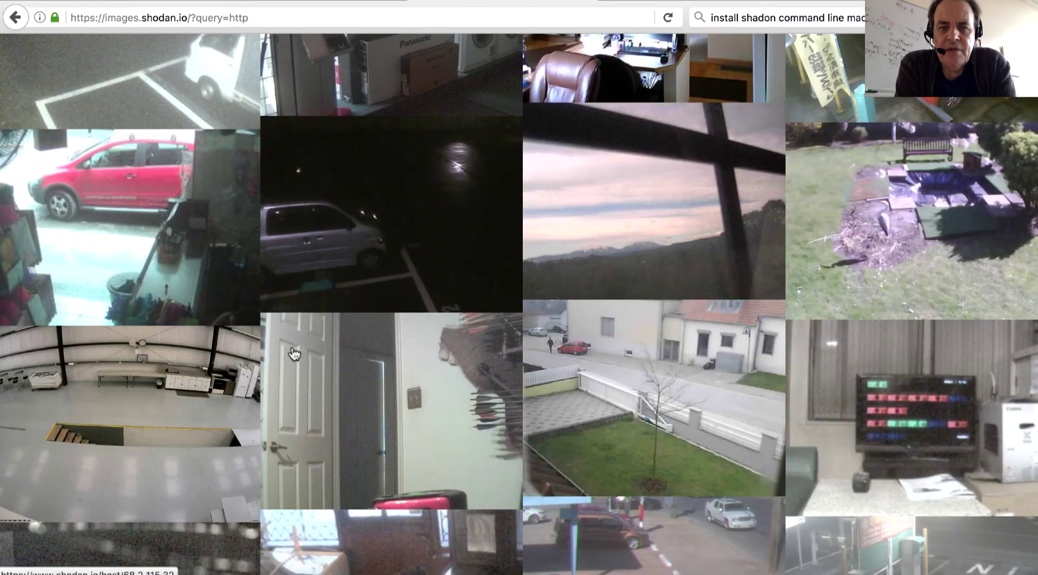
{"action": "scroll", "coordinate": [294, 354], "scroll_direction": "down", "scroll_amount": 3}
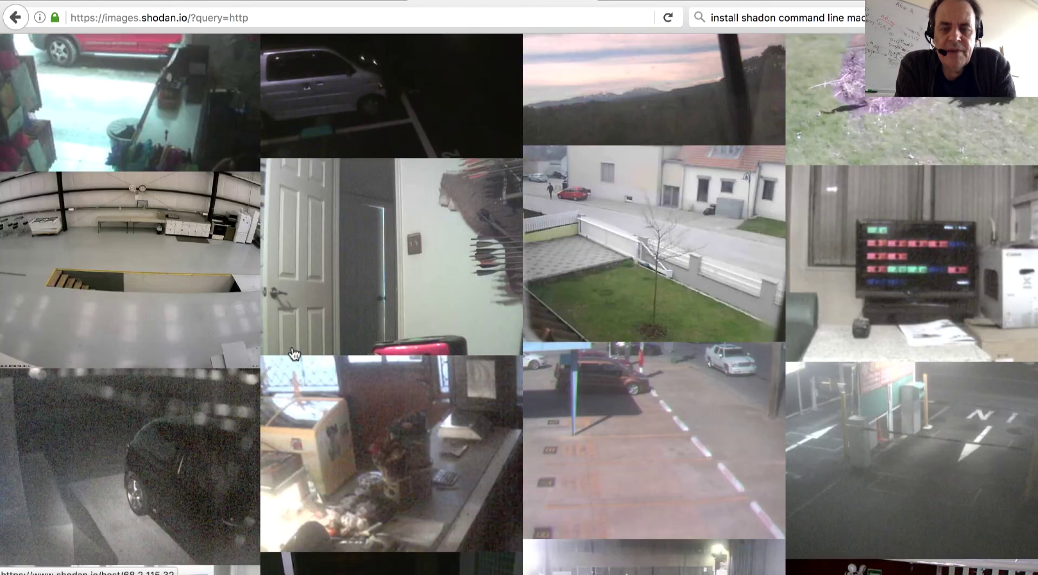
{"action": "scroll", "coordinate": [295, 354], "scroll_direction": "down", "scroll_amount": 1}
{"action": "scroll", "coordinate": [294, 354], "scroll_direction": "down", "scroll_amount": 3}
{"action": "scroll", "coordinate": [295, 354], "scroll_direction": "down", "scroll_amount": 1}
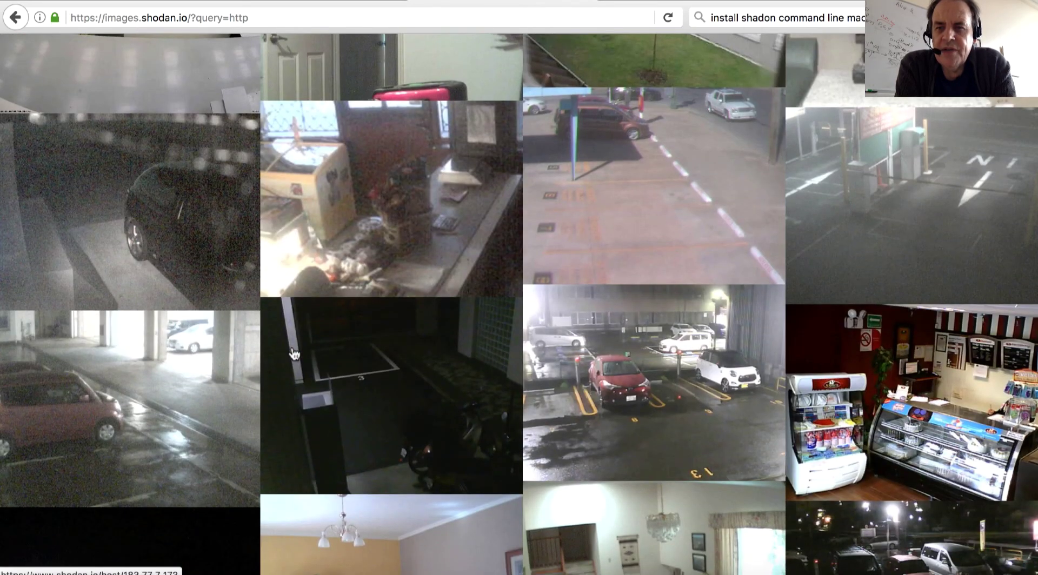
{"action": "scroll", "coordinate": [294, 354], "scroll_direction": "down", "scroll_amount": 1}
{"action": "scroll", "coordinate": [295, 354], "scroll_direction": "down", "scroll_amount": 2}
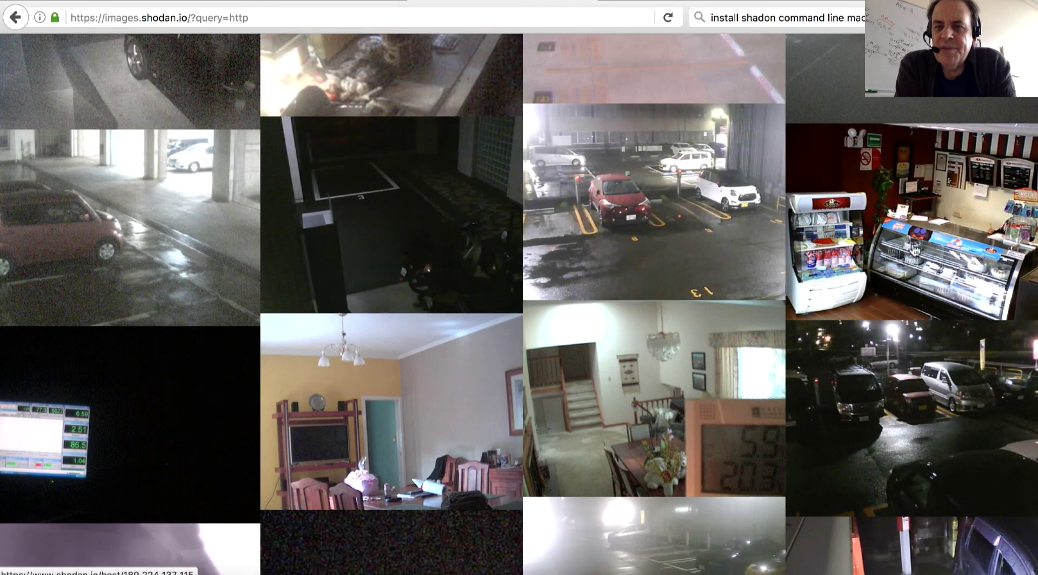
{"action": "left_click", "coordinate": [913, 242]}
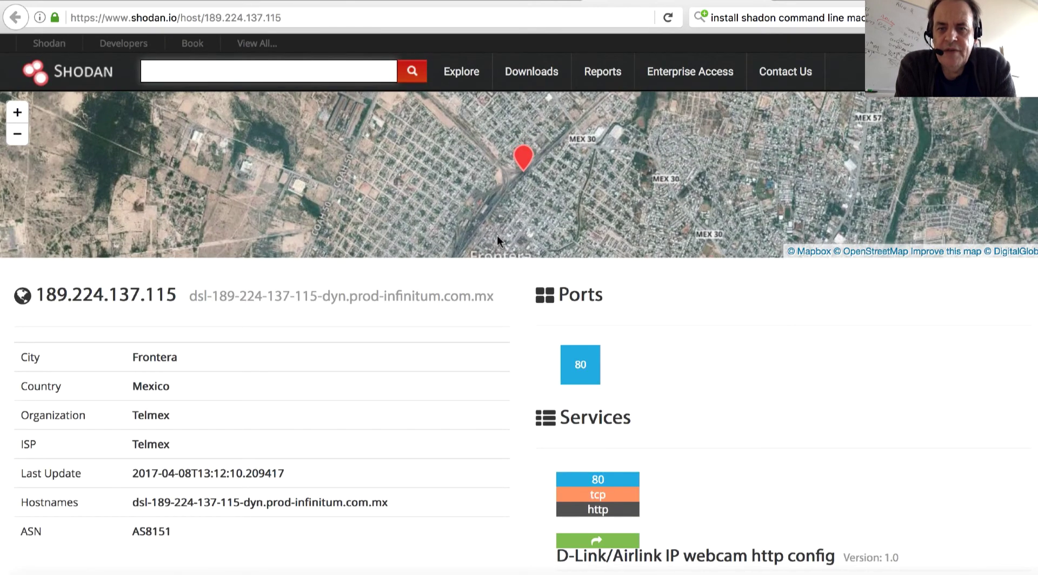
{"action": "scroll", "coordinate": [683, 347], "scroll_direction": "down", "scroll_amount": 3}
{"action": "scroll", "coordinate": [682, 347], "scroll_direction": "down", "scroll_amount": 3}
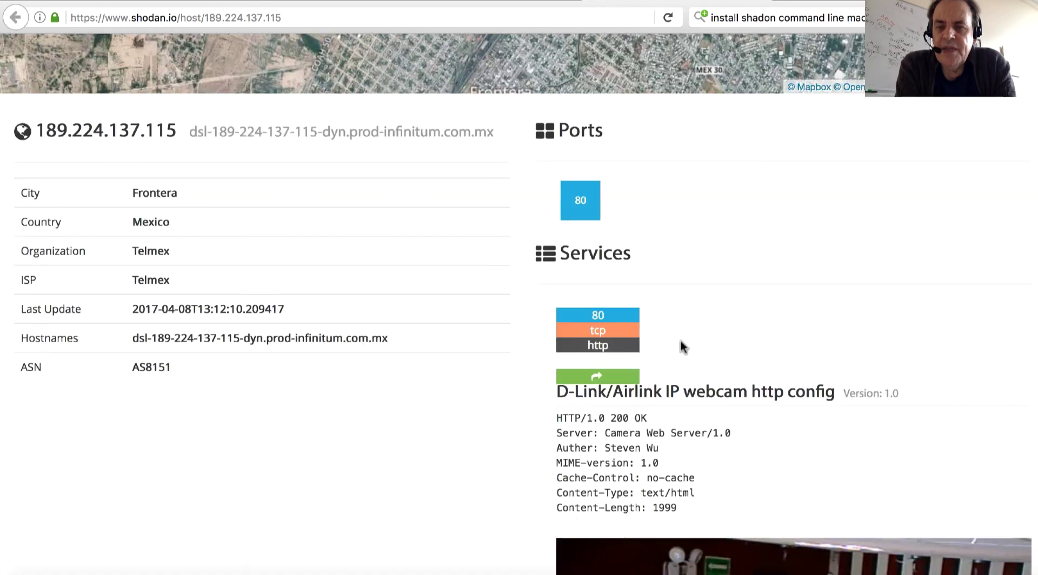
{"action": "scroll", "coordinate": [683, 349], "scroll_direction": "down", "scroll_amount": 2}
{"action": "scroll", "coordinate": [698, 354], "scroll_direction": "down", "scroll_amount": 3}
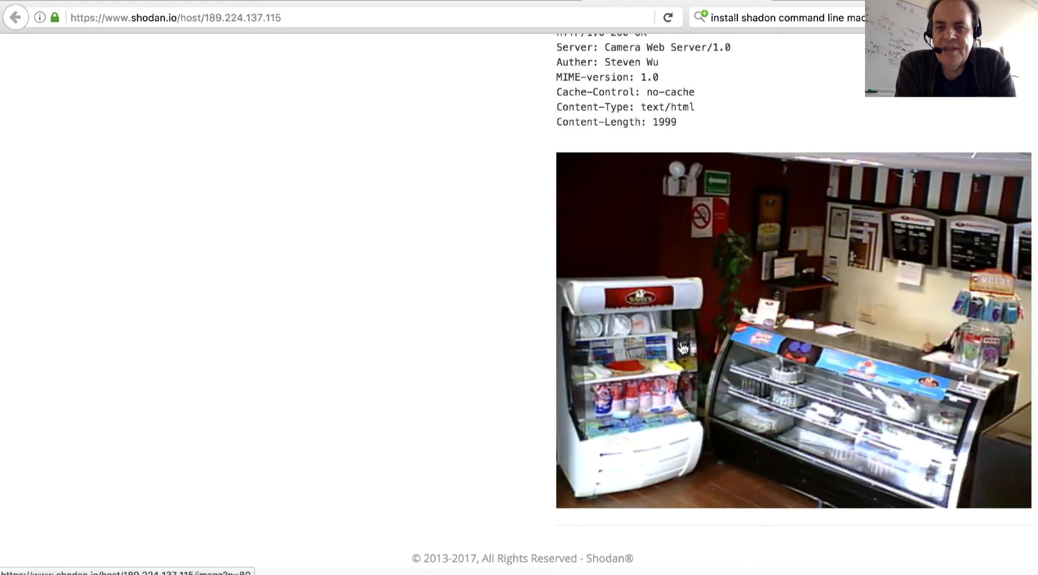
{"action": "left_click", "coordinate": [710, 358]}
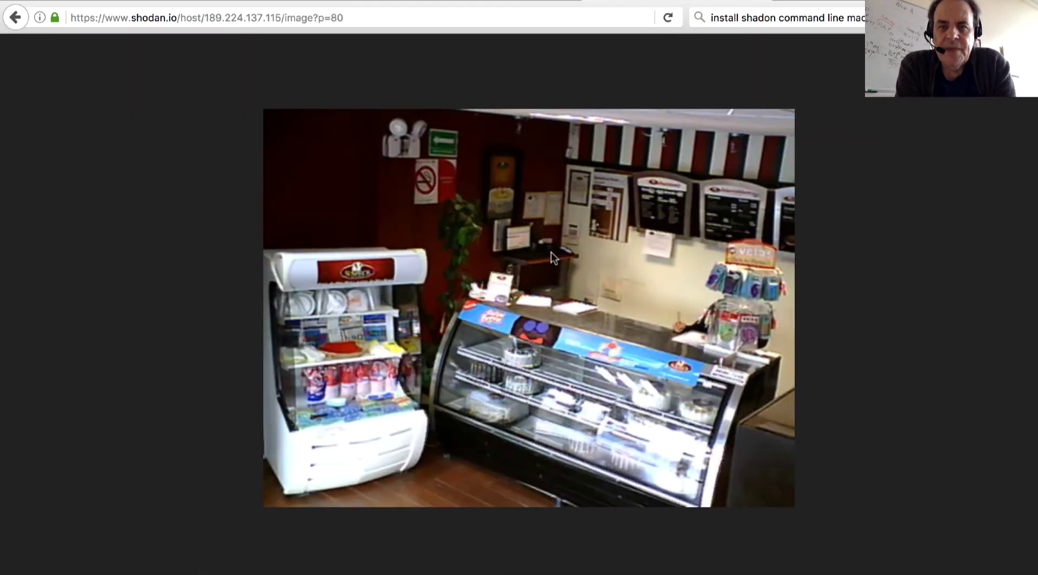
{"action": "left_click", "coordinate": [17, 18]}
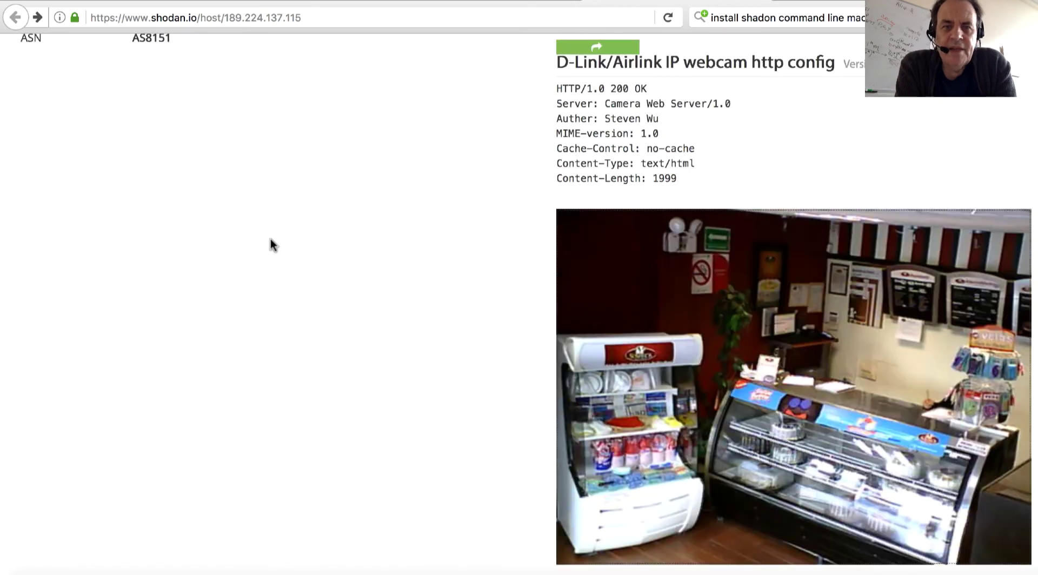
{"action": "scroll", "coordinate": [270, 240], "scroll_direction": "up", "scroll_amount": 8}
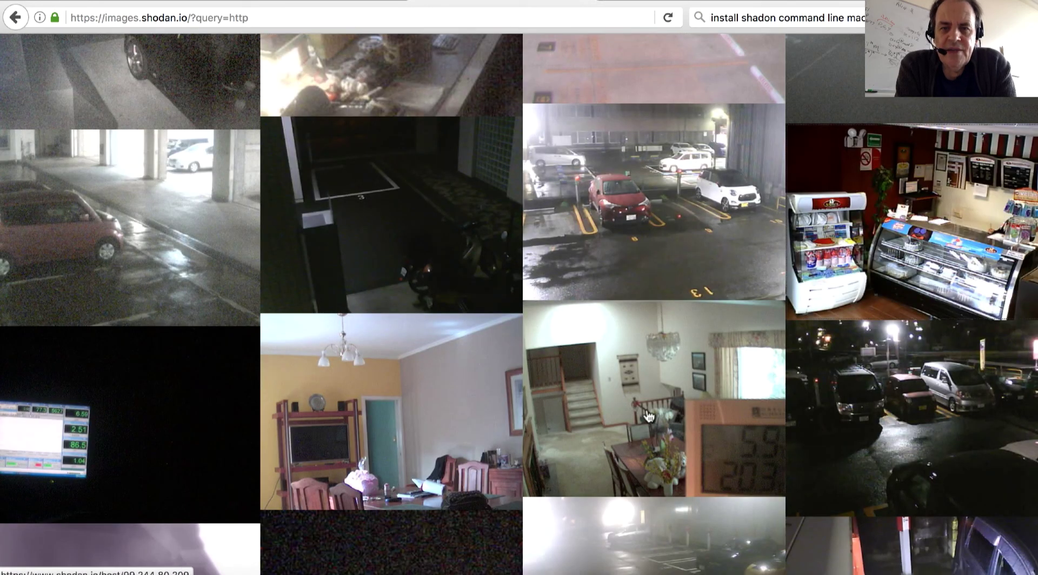
{"action": "left_click", "coordinate": [430, 420]}
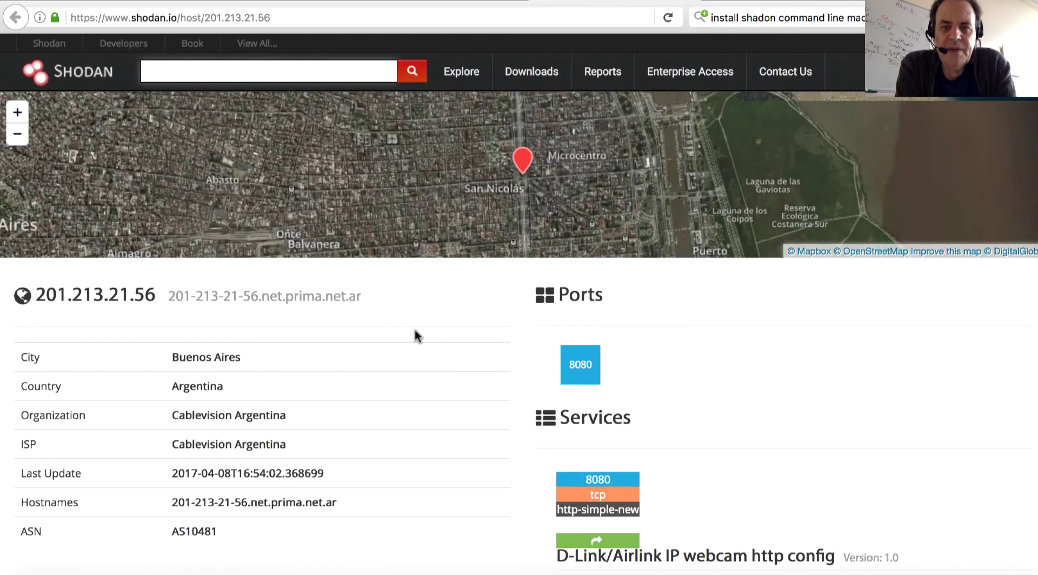
{"action": "scroll", "coordinate": [416, 335], "scroll_direction": "down", "scroll_amount": 5}
{"action": "scroll", "coordinate": [416, 335], "scroll_direction": "down", "scroll_amount": 3}
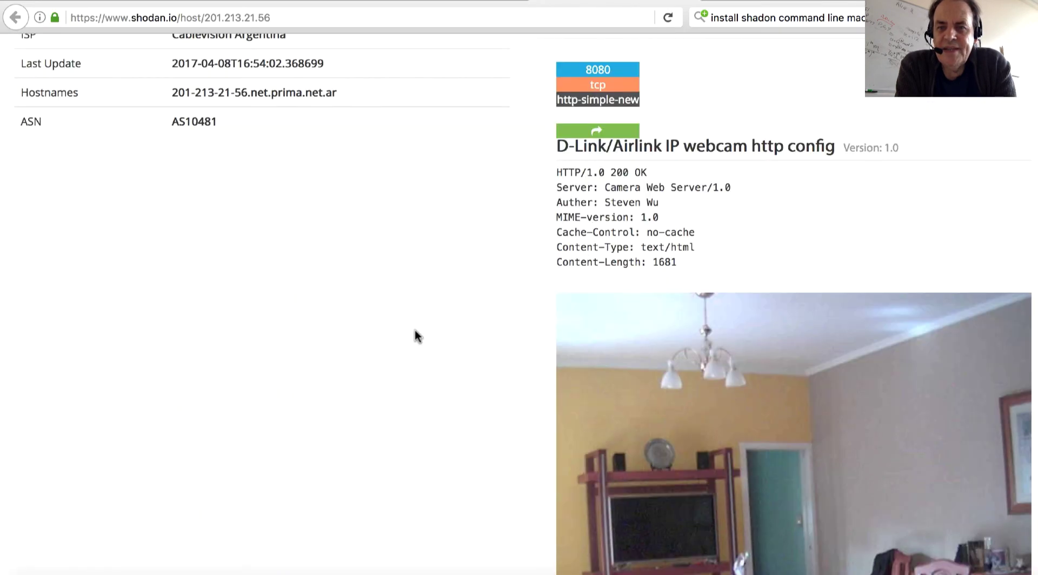
{"action": "scroll", "coordinate": [415, 331], "scroll_direction": "down", "scroll_amount": 3}
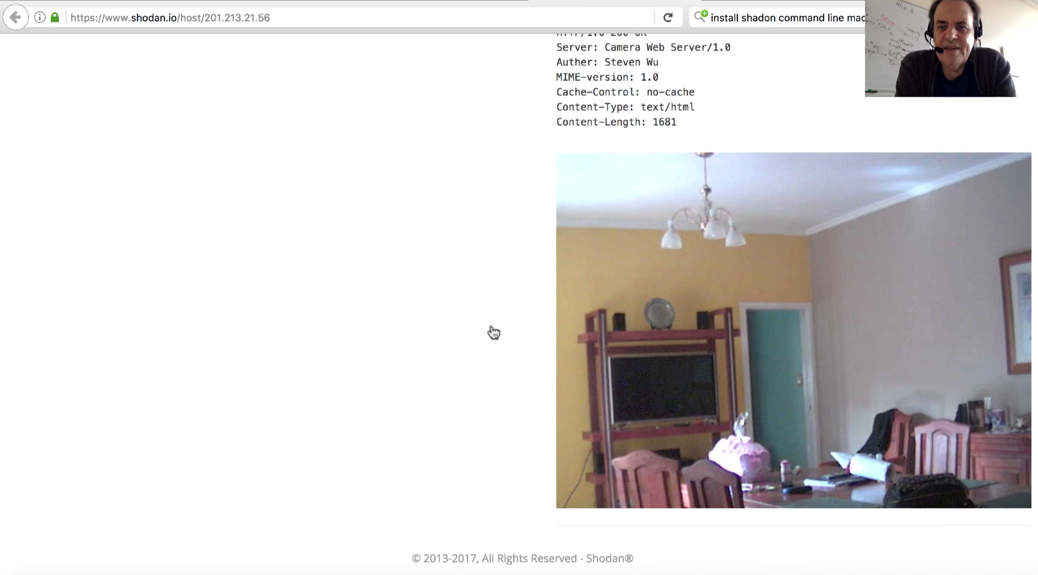
{"action": "left_click", "coordinate": [629, 341]}
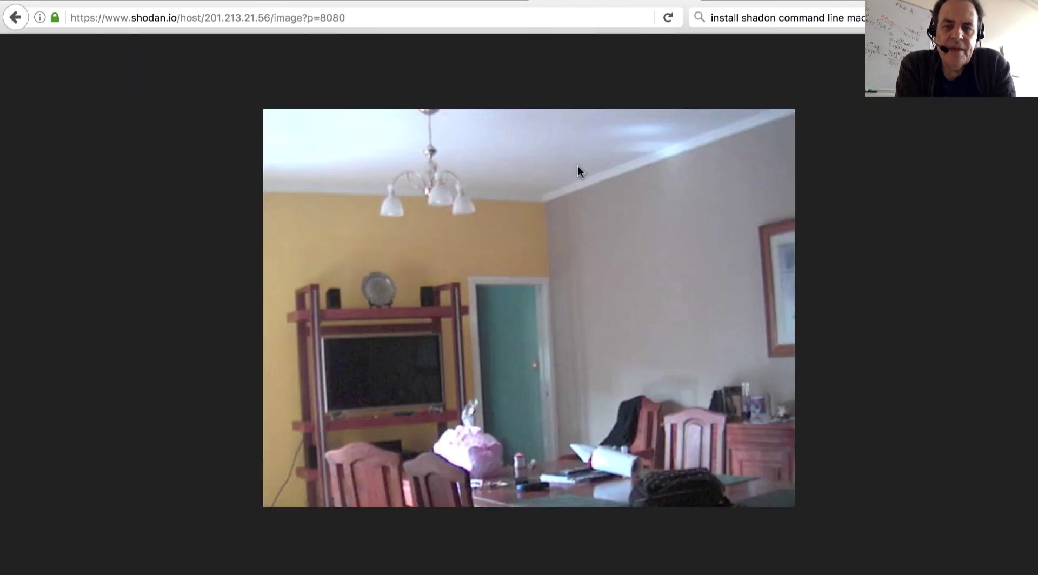
{"action": "left_click", "coordinate": [15, 18]}
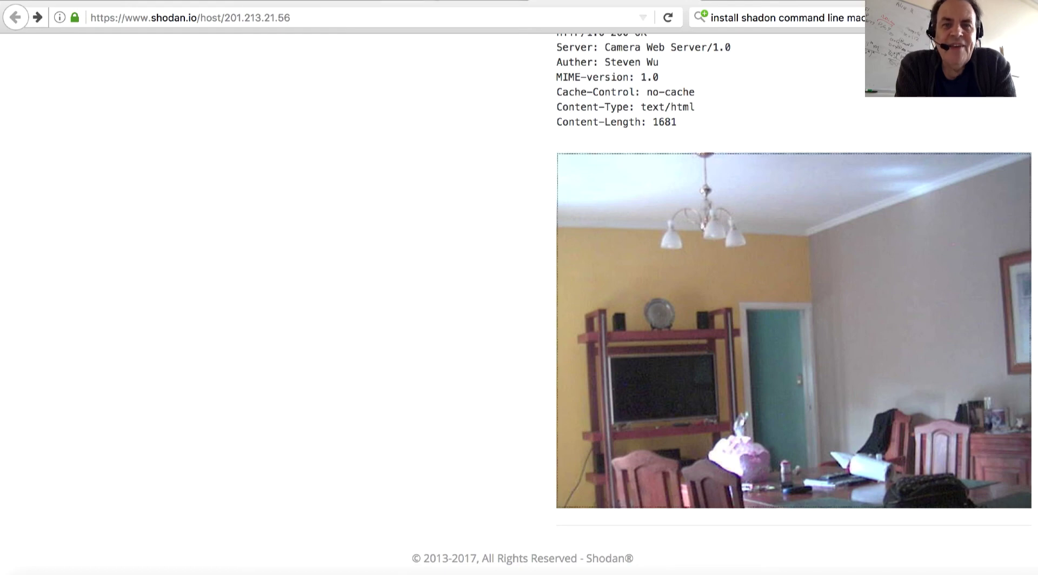
{"action": "left_click", "coordinate": [574, 0]}
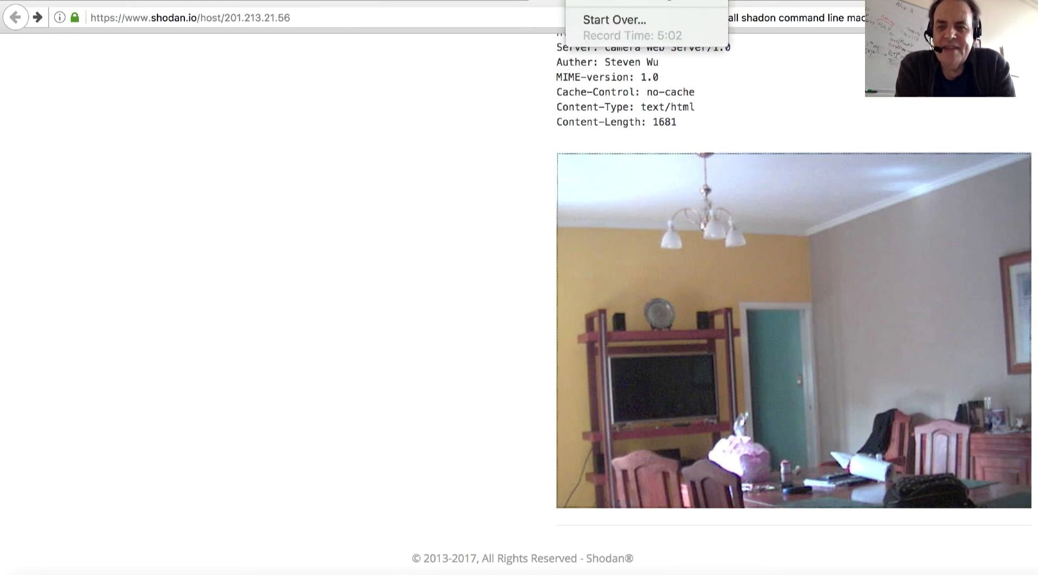